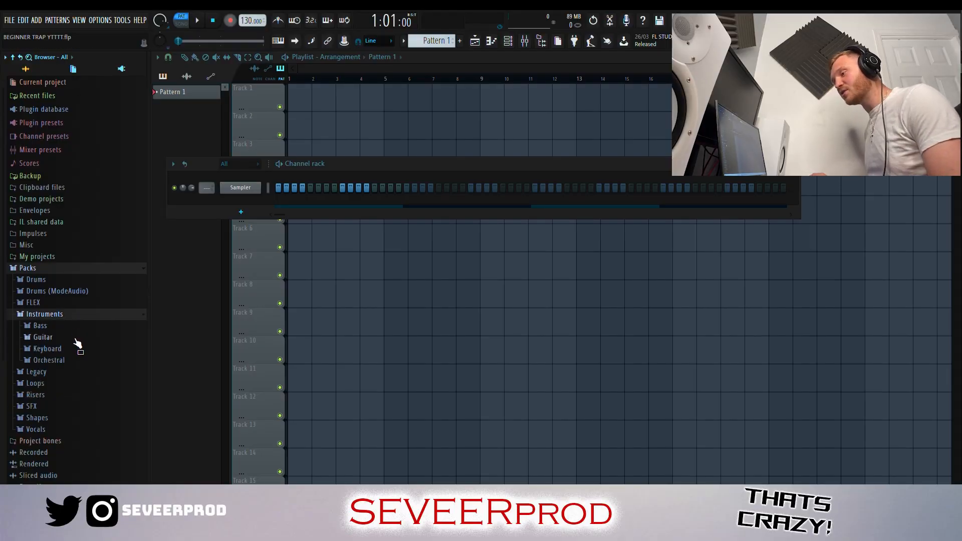
- Open the Guitar folder inside the Instruments pack in the browser
click(77, 339)
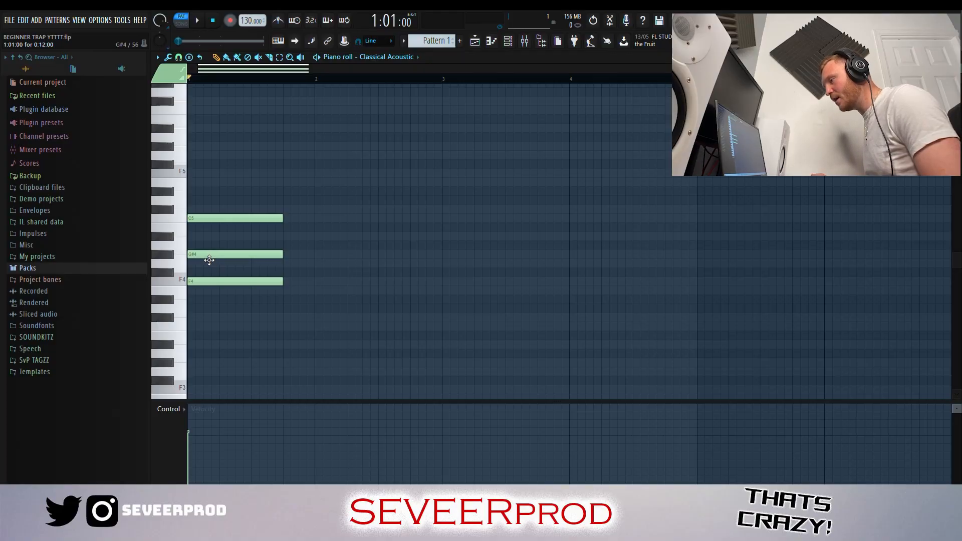
- Stagger the G#4 and C5 notes after the F4 note, and repeat the broken chord to fill four bars
drag(238, 228, 246, 228)
key(ctrl+b)
key(space)
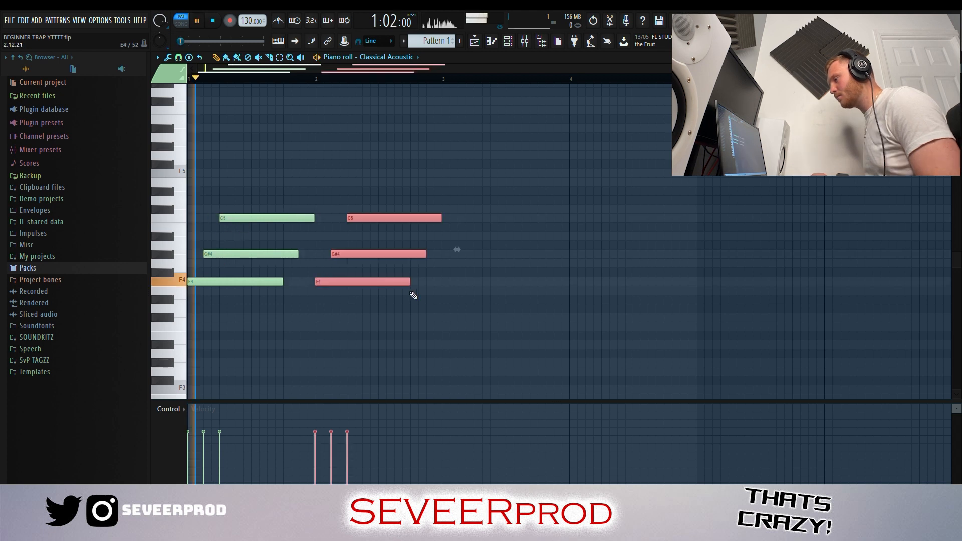
key(ctrl+b)
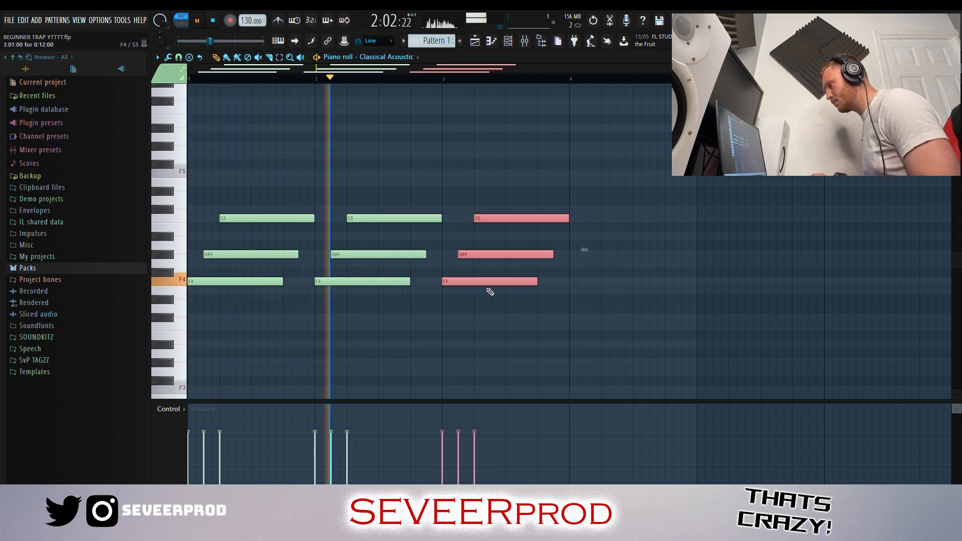
key(ctrl+b)
scroll(566, 294, down, 1)
drag(637, 315, 169, 196)
ctrl+click(408, 184)
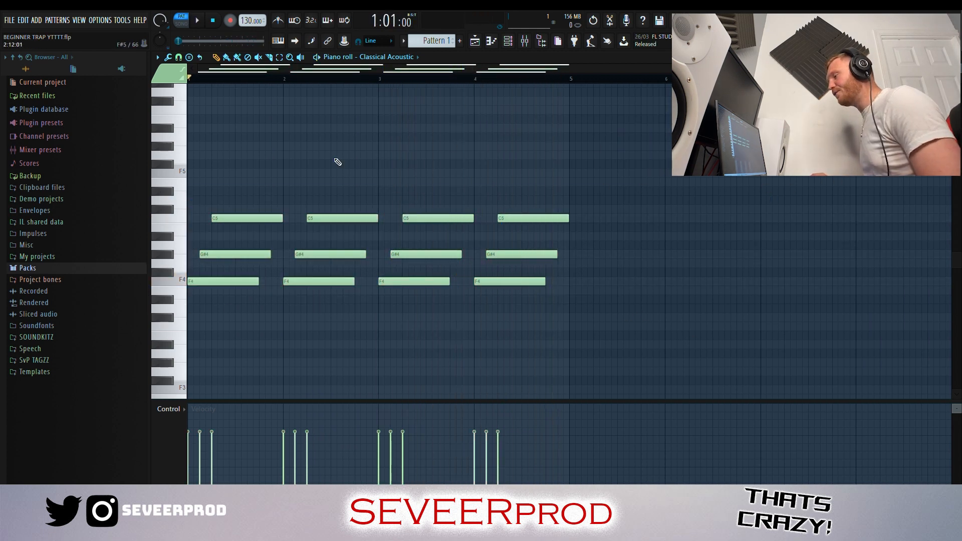
- Duplicate the four bars of broken chords into bars 5–8 and transpose the copy down four semitones
drag(659, 325, 188, 145)
key(ctrl+b)
scroll(777, 315, down, 1)
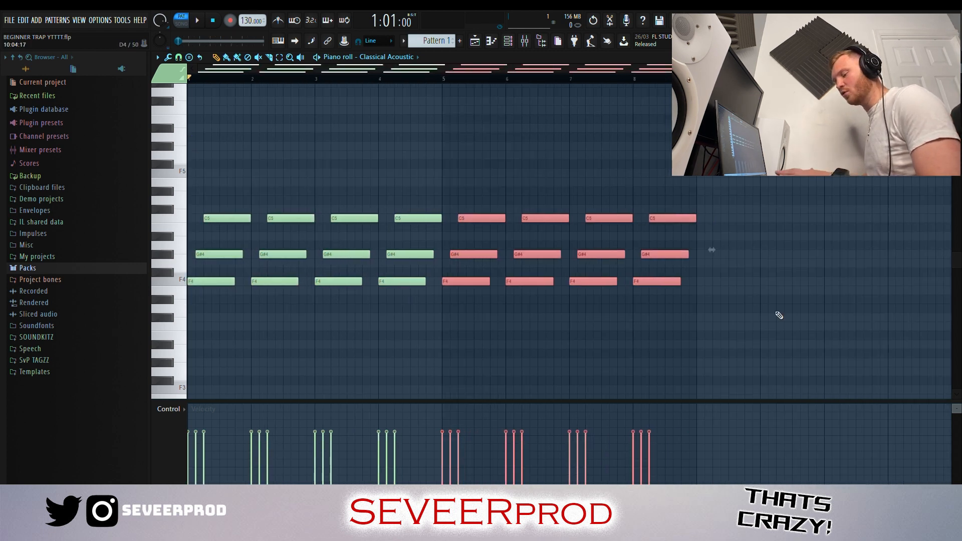
key(Down)
key(Down)
key(Down)
key(Down)
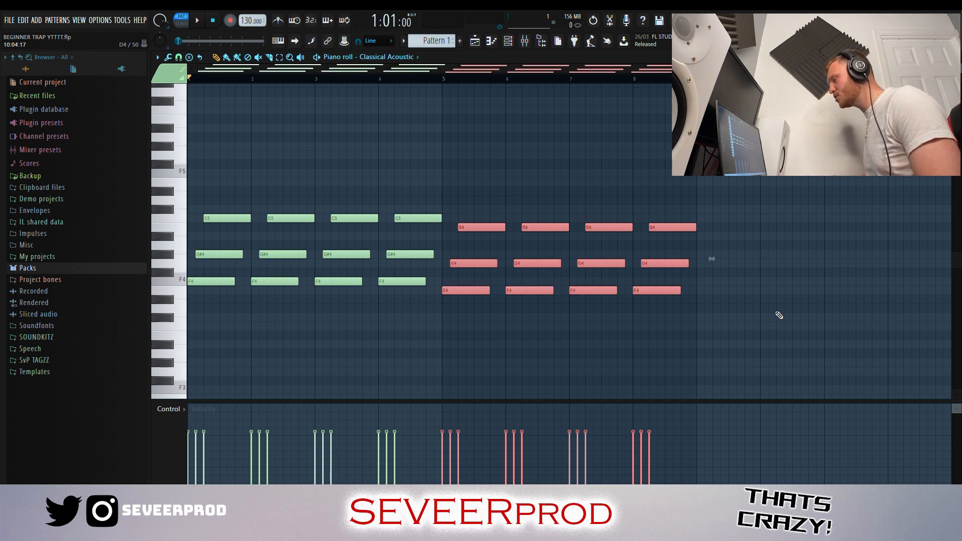
key(ctrl+d)
scroll(779, 315, up, 1)
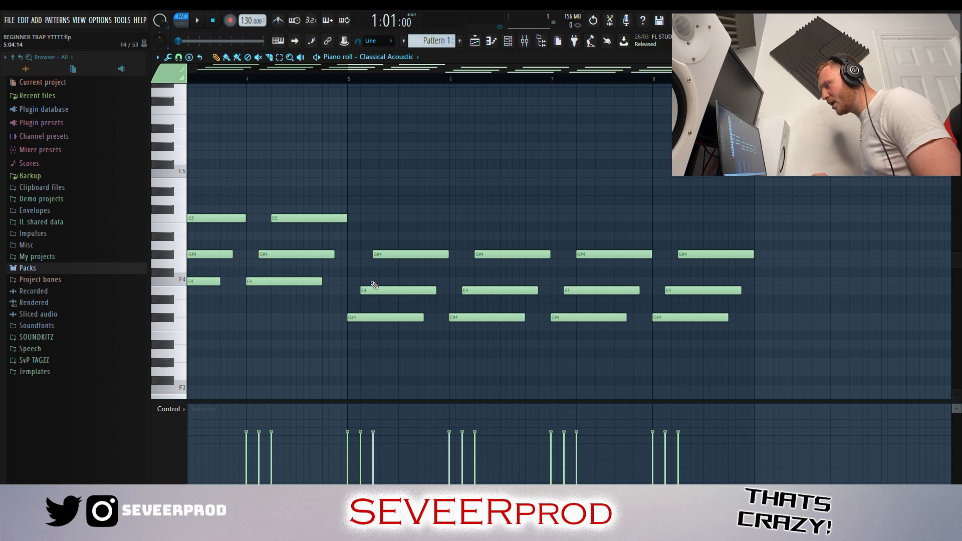
- Raise the four E4 notes in bars 5–8 by one semitone to F4
drag(661, 295, 366, 275)
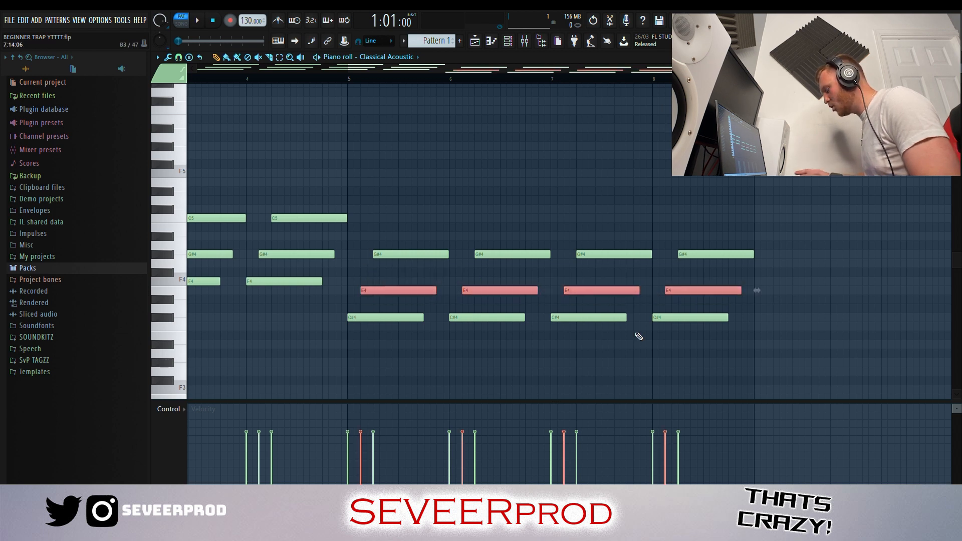
key(Up)
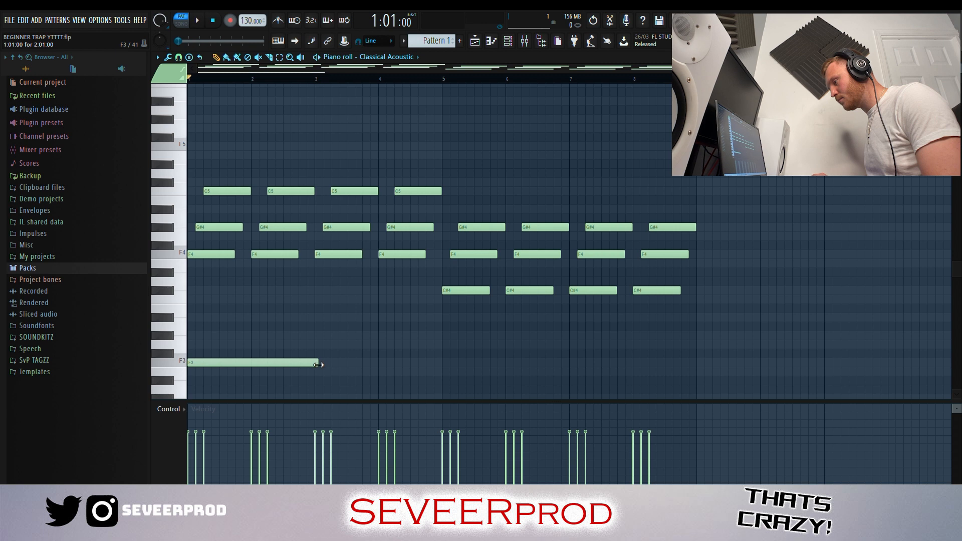
- Repeat the two-bar F3 bass note until it fills all eight bars
drag(344, 378, 287, 354)
key(ctrl+b)
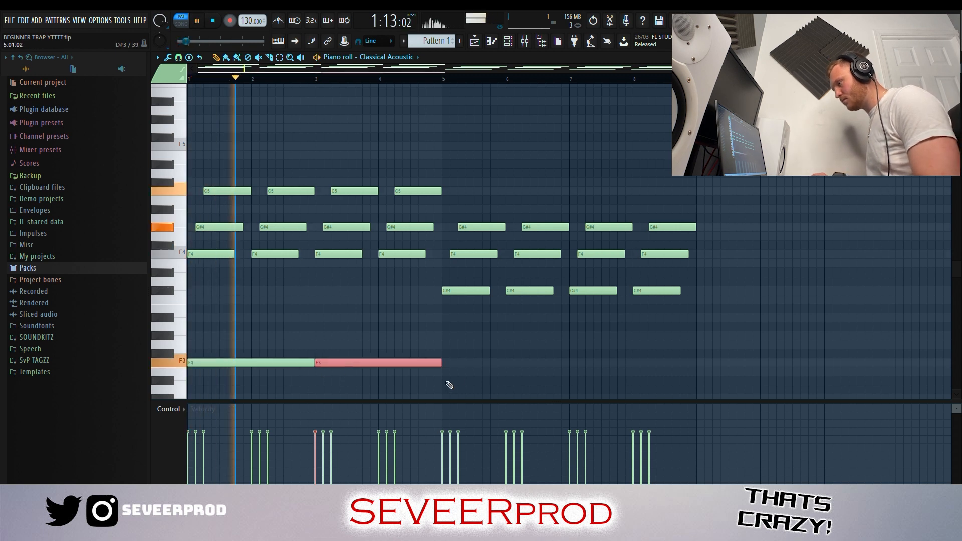
key(ctrl+b)
key(ctrl+b)
- Transpose the last two bass notes, in bars 5–8, down four semitones to C#3
drag(650, 379, 516, 357)
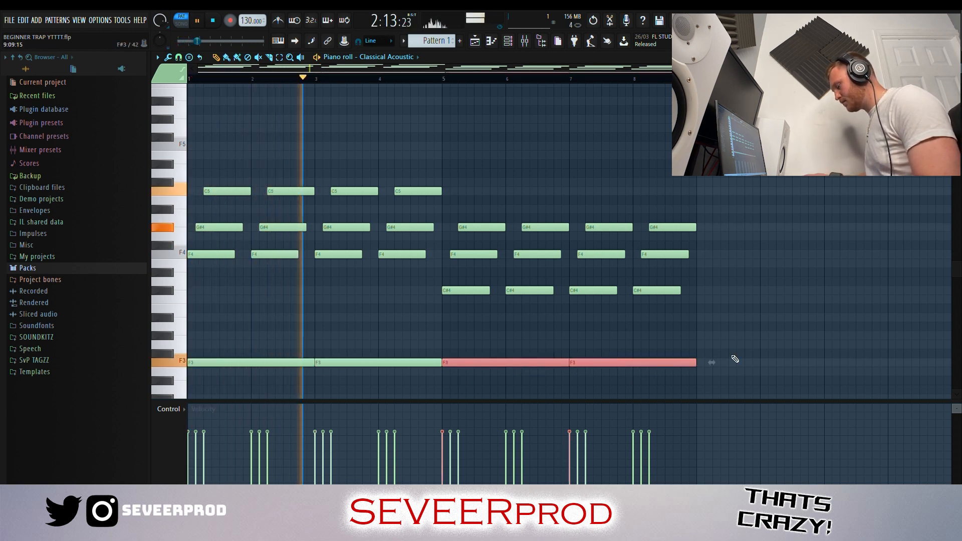
scroll(724, 350, down, 2)
key(shift+Down)
key(shift+Down)
key(shift+Down)
key(shift+Down)
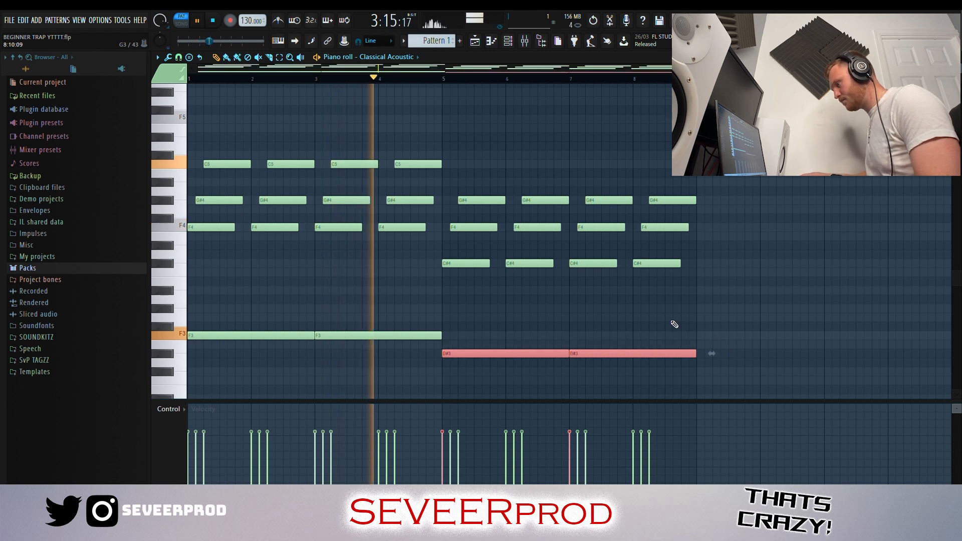
ctrl+click(823, 258)
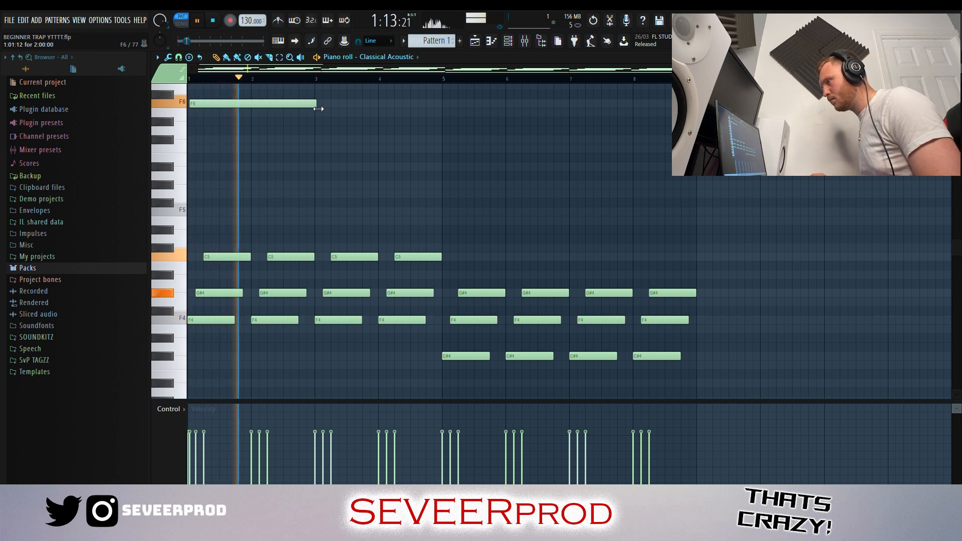
- Add melody notes above the chords: C#6 from bar 3 and G#6 from about the middle of bar 4
click(322, 149)
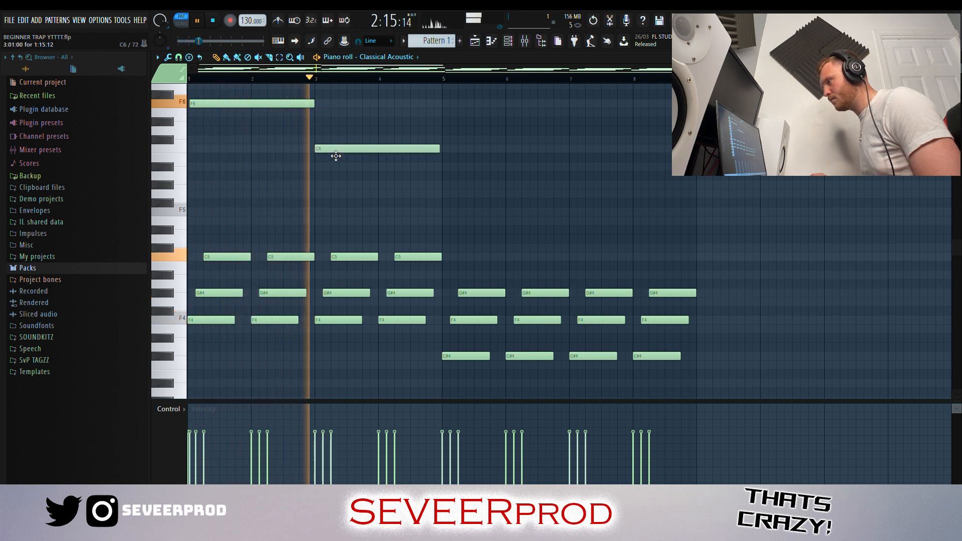
drag(336, 158, 336, 149)
scroll(430, 137, up, 3)
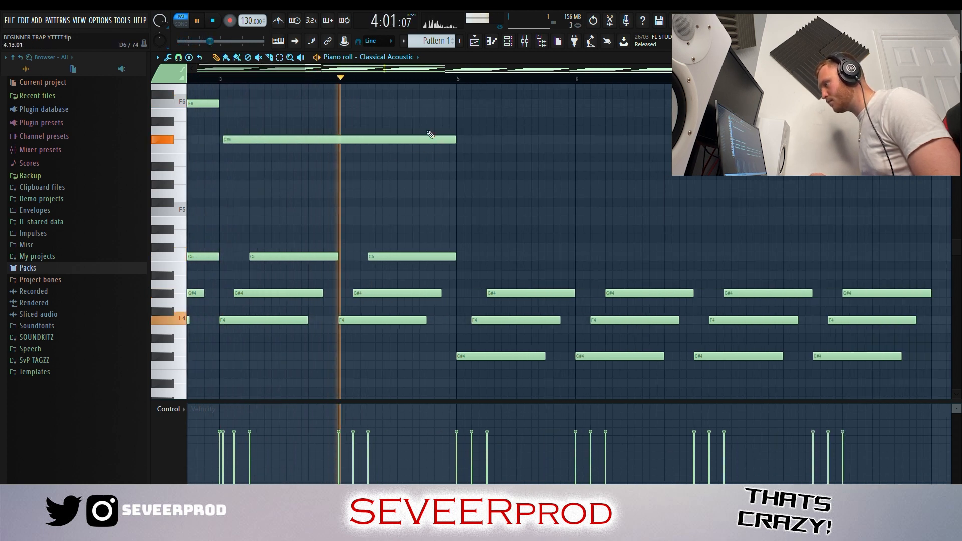
scroll(421, 123, up, 3)
key(space)
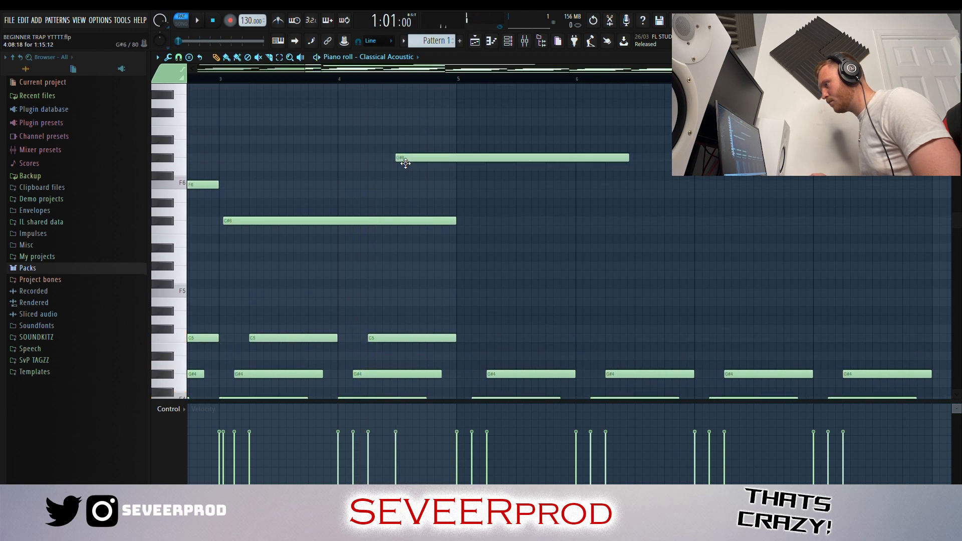
- Shorten the C#6 note to end where the G#6 begins, and trim the G#6 to the end of bar 4
scroll(409, 156, down, 2)
drag(438, 221, 417, 222)
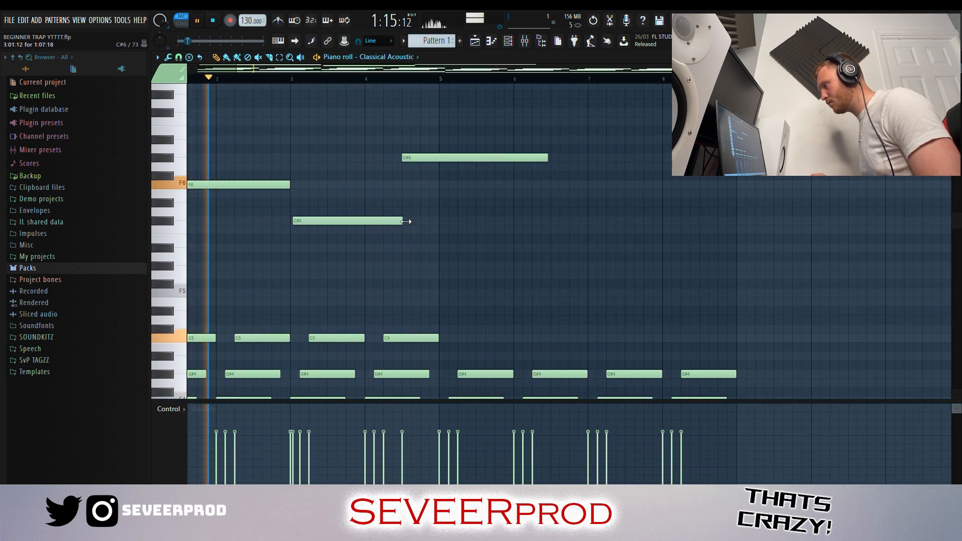
drag(547, 159, 454, 189)
- Duplicate the melody phrase into bars 5–8 and nudge the copy slightly later to match the first phrase's timing
drag(451, 242, 181, 117)
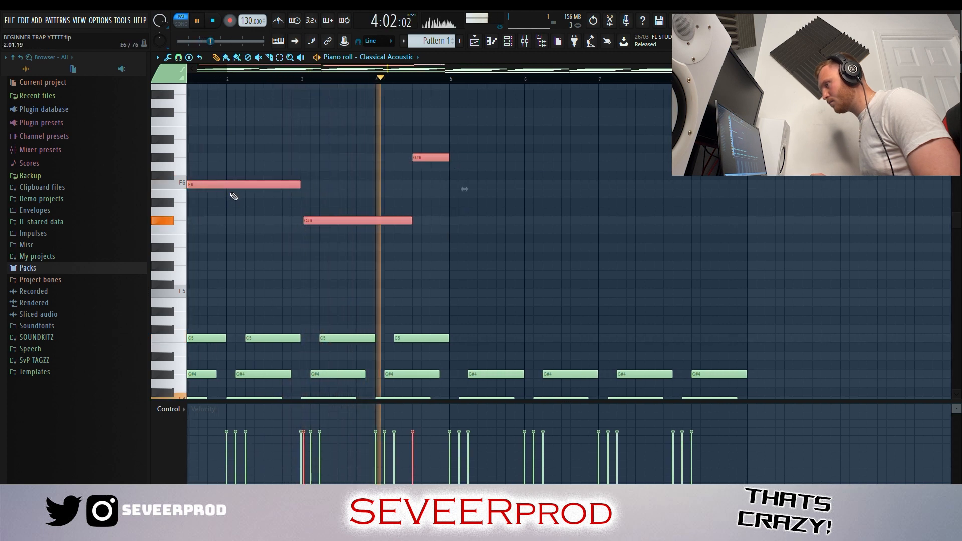
scroll(395, 193, down, 1)
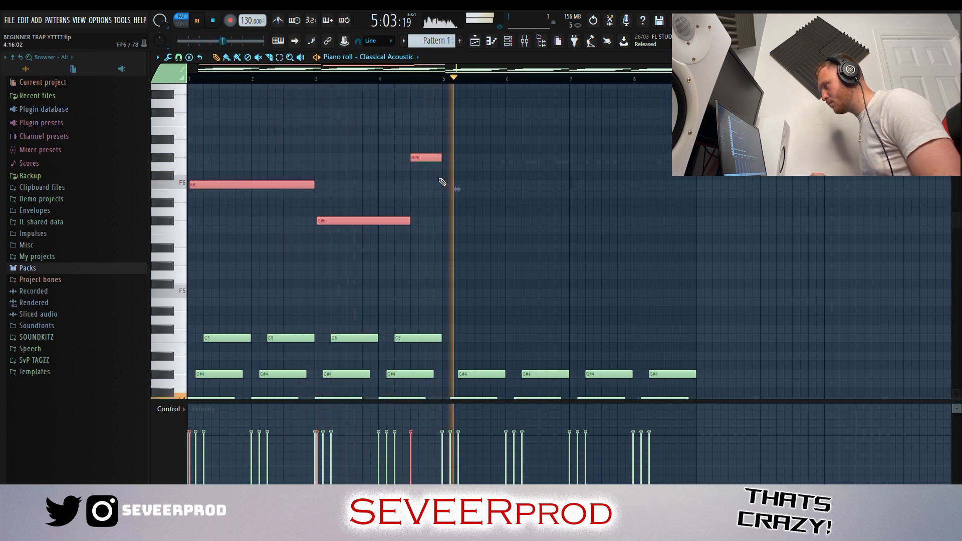
key(ctrl+b)
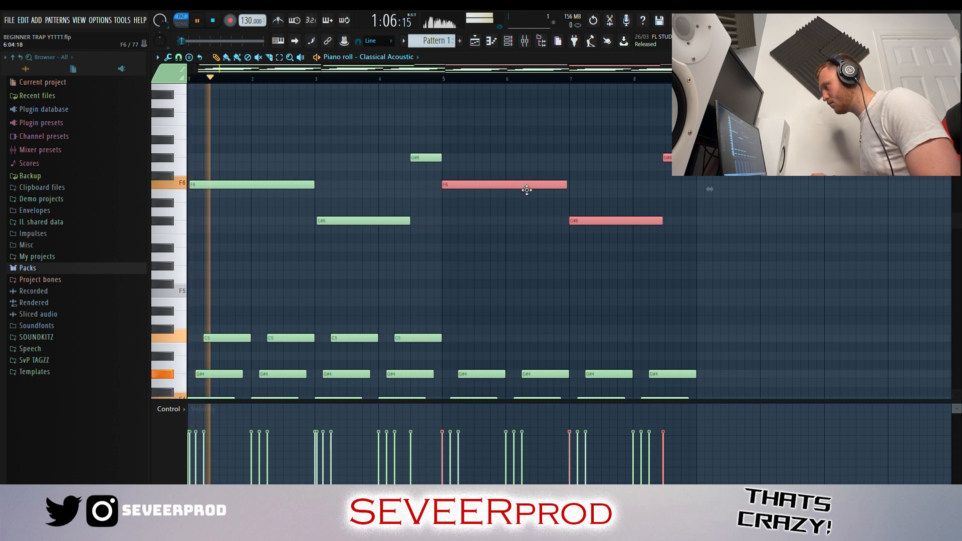
scroll(691, 258, up, 2)
scroll(691, 258, down, 2)
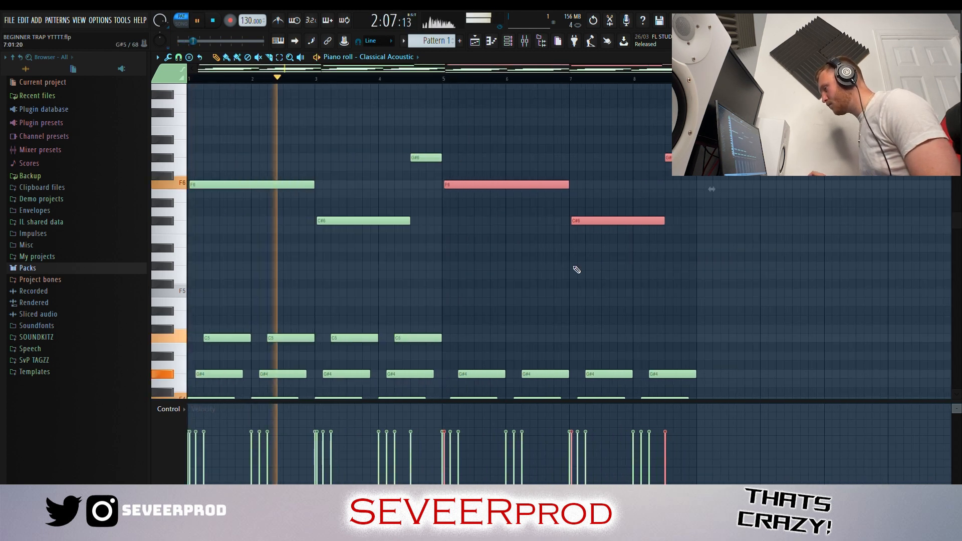
click(510, 269)
- Move the melody's C#6 note in bar 7 up to G6 and shorten it to about one bar
scroll(509, 264, up, 1)
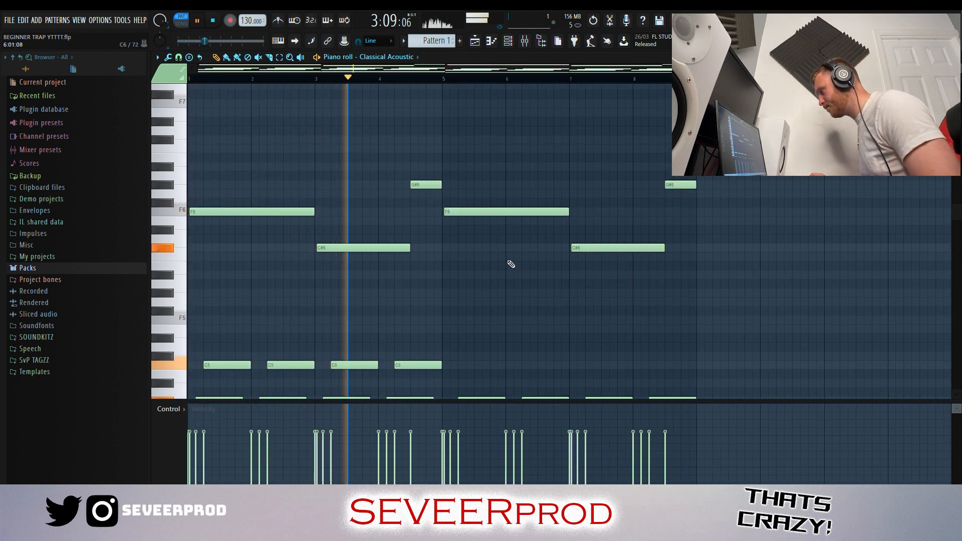
scroll(499, 258, up, 2)
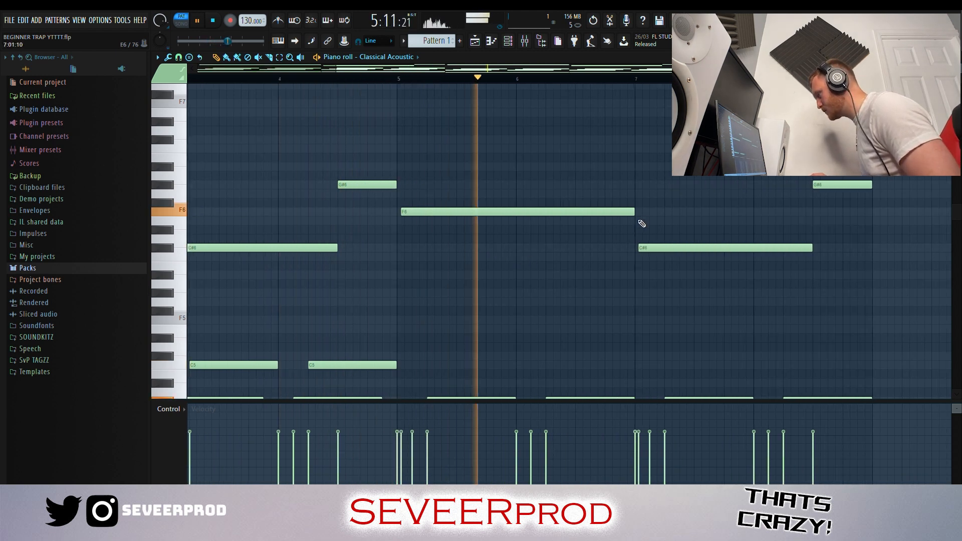
drag(661, 248, 659, 189)
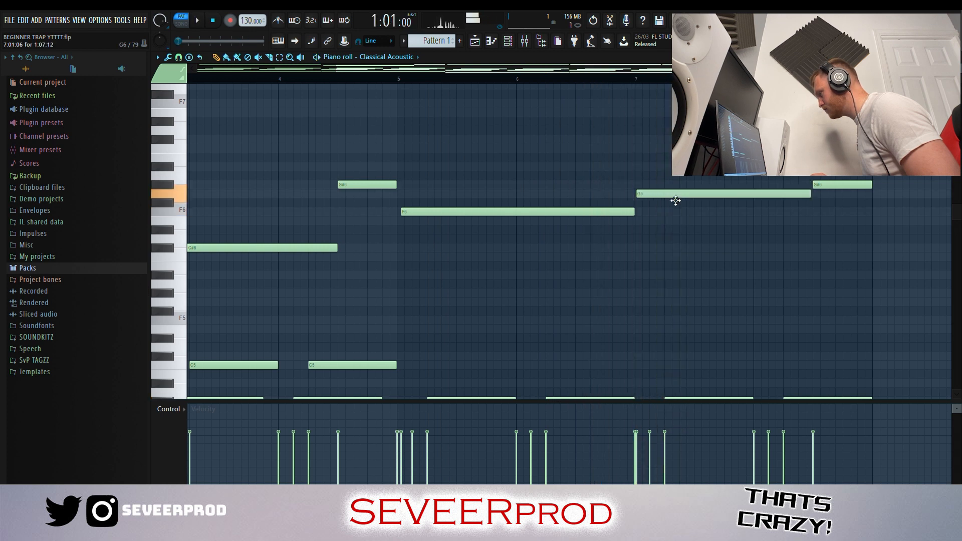
scroll(518, 153, down, 3)
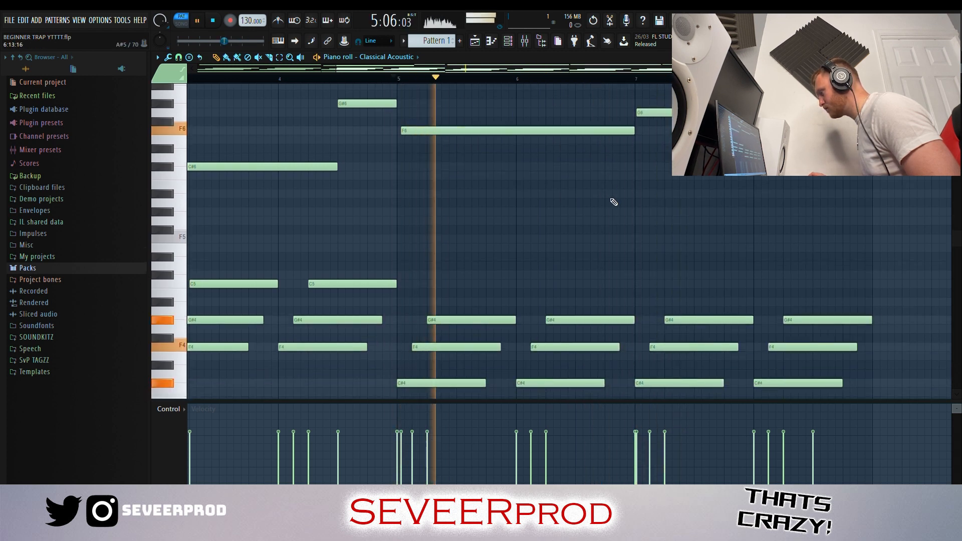
scroll(648, 207, up, 1)
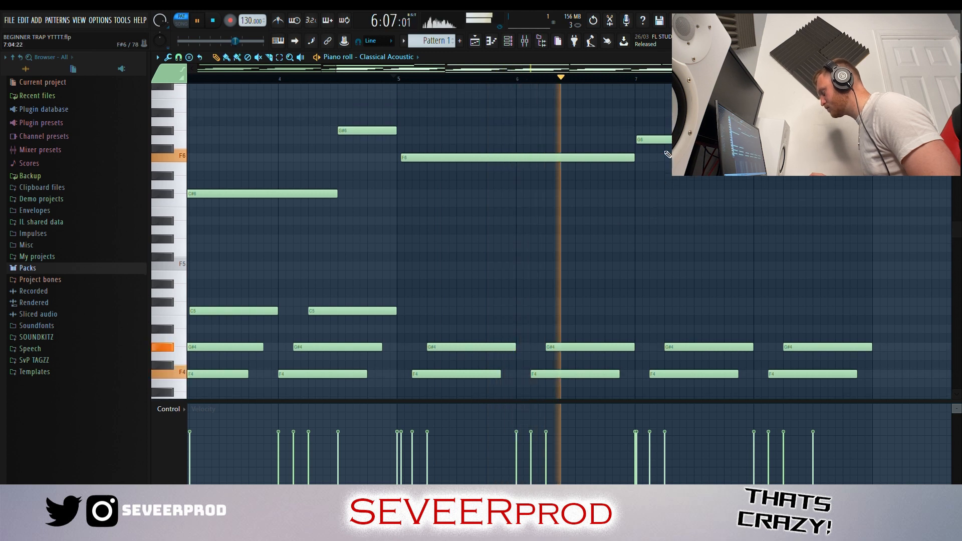
scroll(707, 179, down, 2)
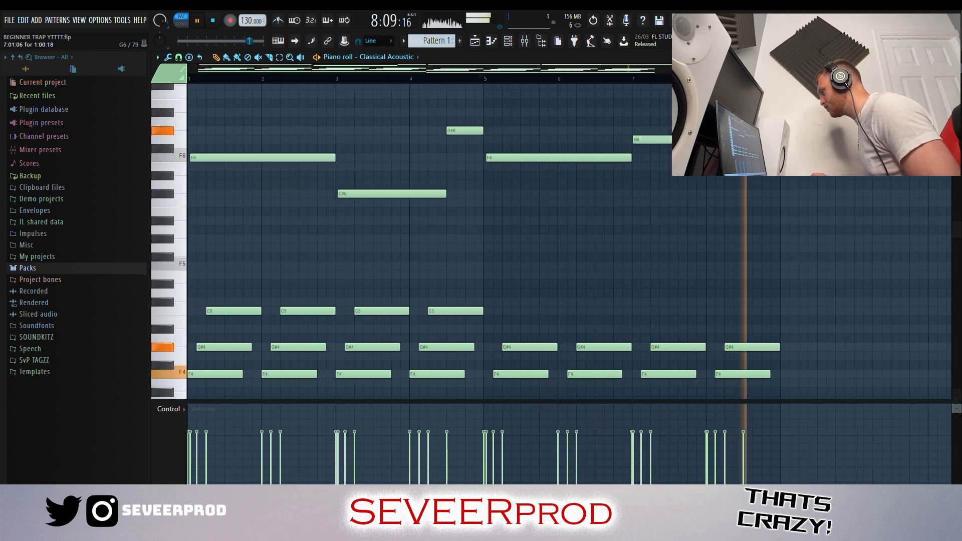
- Place a half-bar G#6 note at the start of bar 8 and remove the surplus G#6 notes after it
click(640, 81)
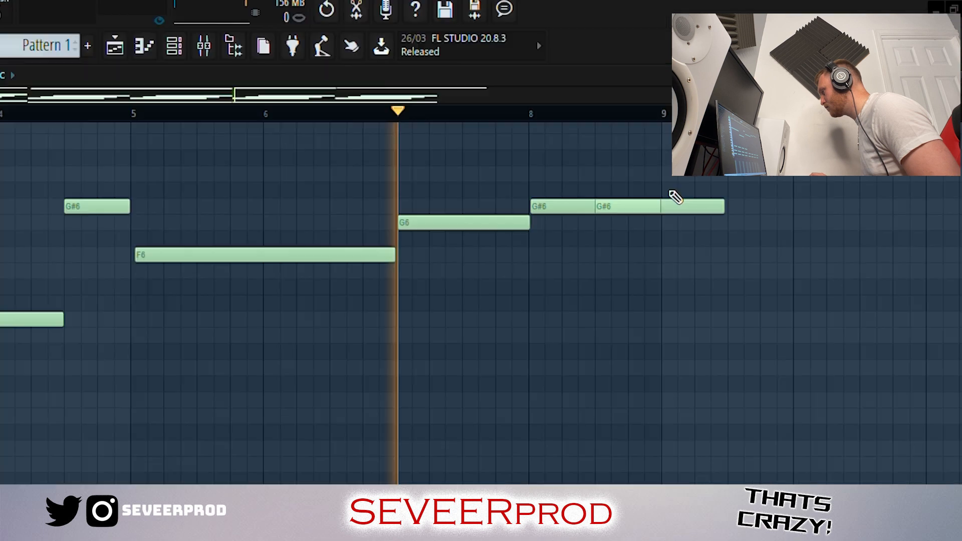
right_click(680, 207)
scroll(683, 219, up, 2)
drag(572, 214, 432, 221)
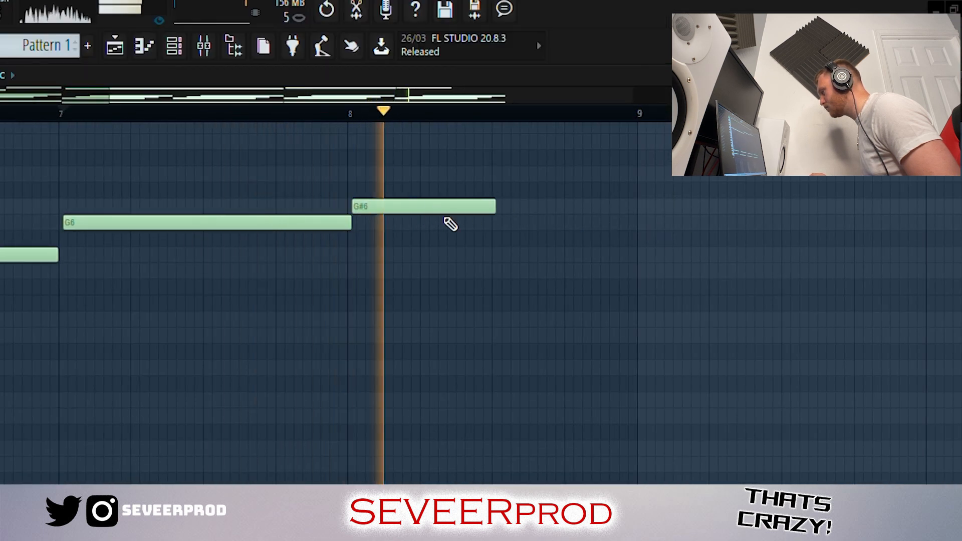
- Add quarter-bar A#6 and G#6 notes to complete the melody at the end of bar 8
key(space)
click(502, 177)
click(569, 211)
drag(658, 237, 567, 178)
key(space)
ctrl+click(656, 194)
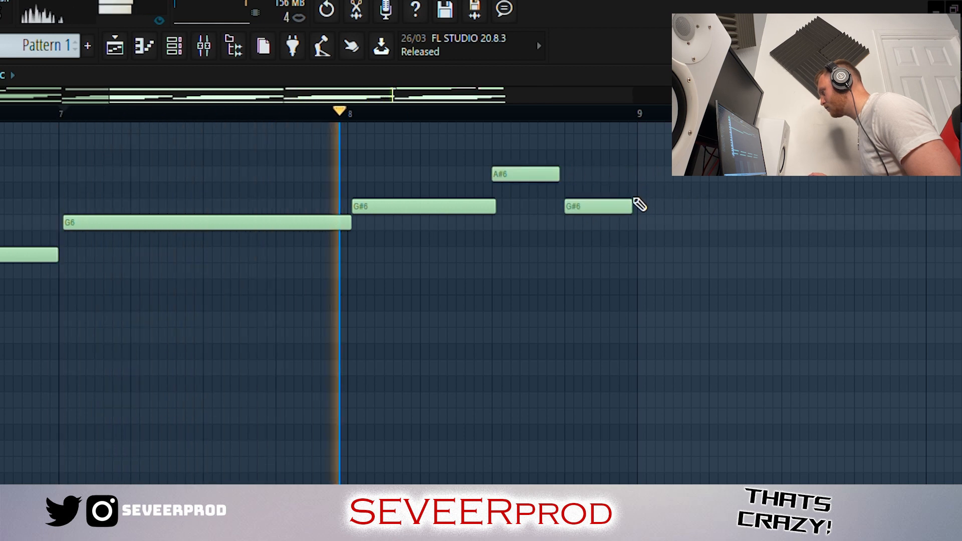
drag(623, 221, 627, 221)
- Review the bass, chord and melody layers by selecting each group of notes in turn
scroll(642, 256, down, 3)
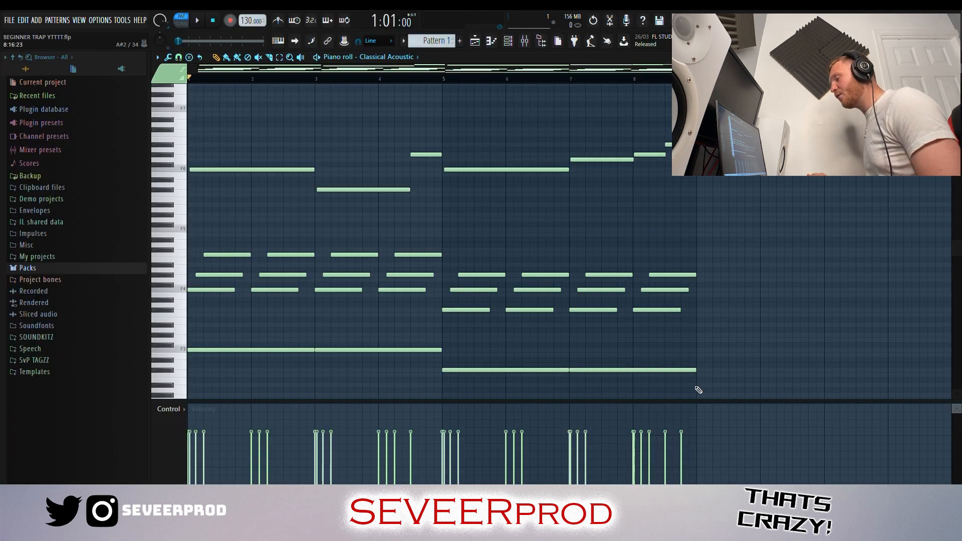
drag(696, 387, 184, 328)
drag(752, 322, 200, 224)
ctrl+click(726, 216)
drag(760, 217, 198, 97)
ctrl+click(292, 112)
- Route the Classical Acoustic channel to mixer insert 1 and open Fruity Parametric EQ 2 on that insert
key(F6)
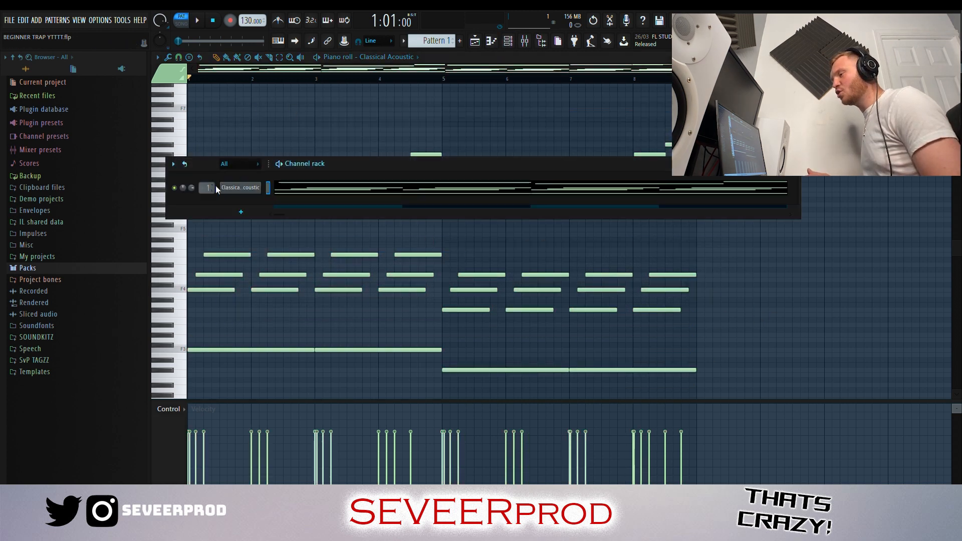
key(F9)
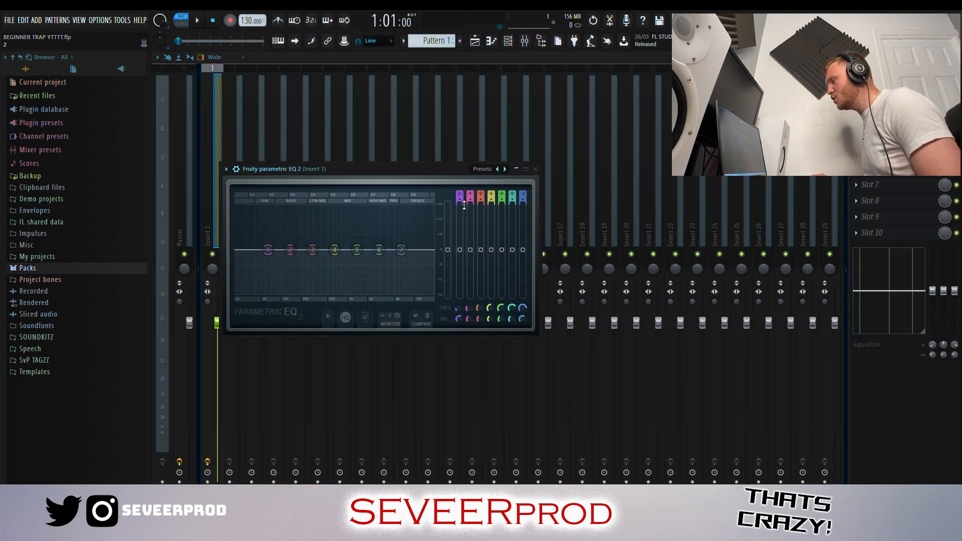
- Set EQ band 1 to a high-pass that removes the lows, and cut band 3 by 3.9 dB at 920 Hz
scroll(464, 199, down, 3)
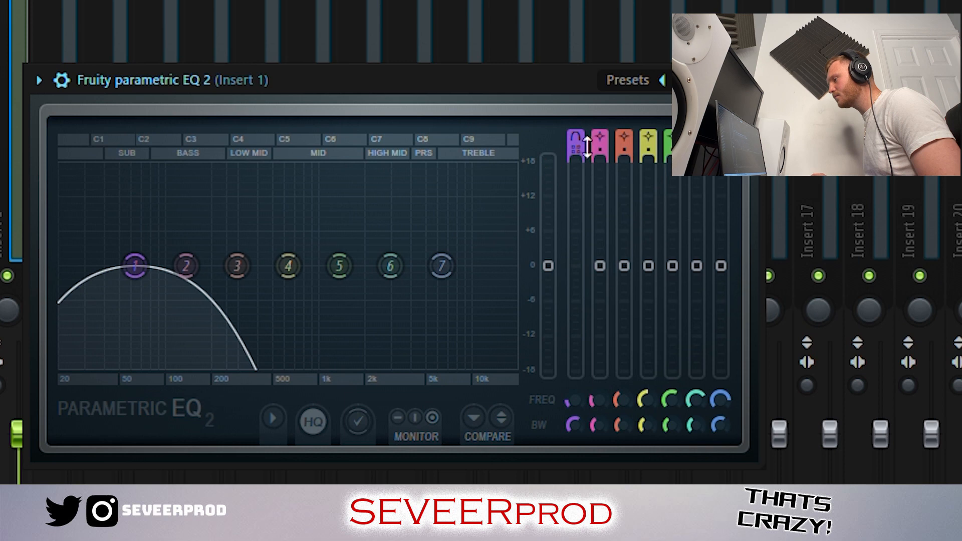
scroll(588, 146, down, 1)
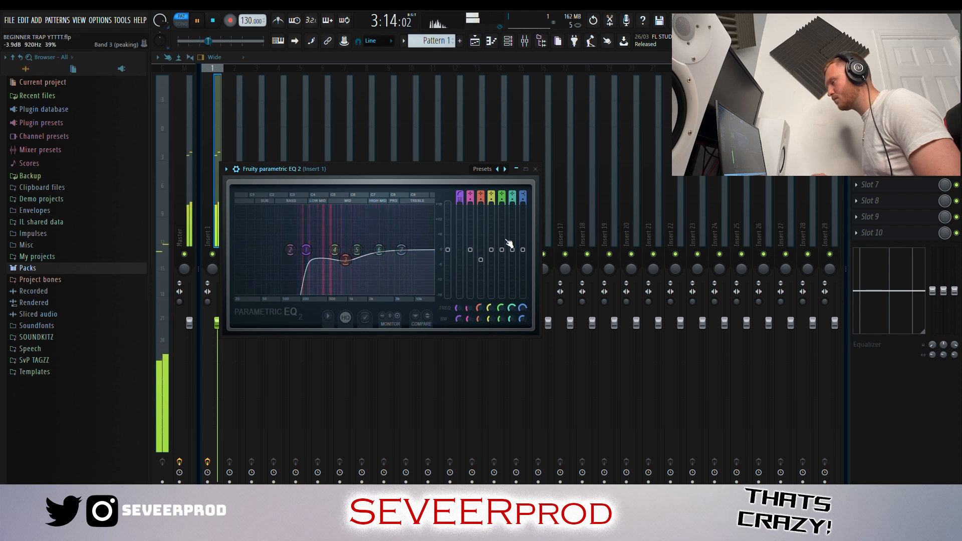
- Change the filter type of EQ band 7 on insert 1, and select all the Classical Acoustic notes
scroll(525, 200, down, 4)
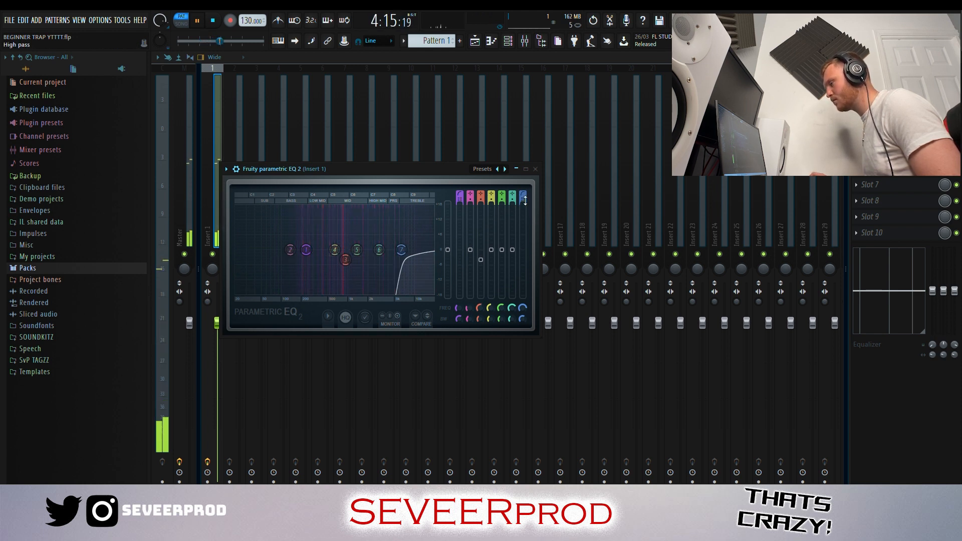
scroll(523, 200, down, 2)
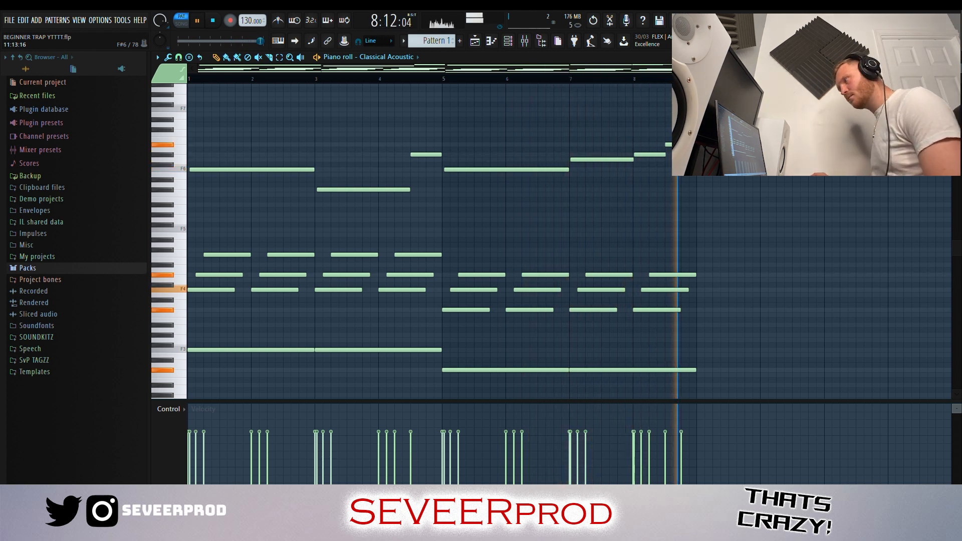
key(space)
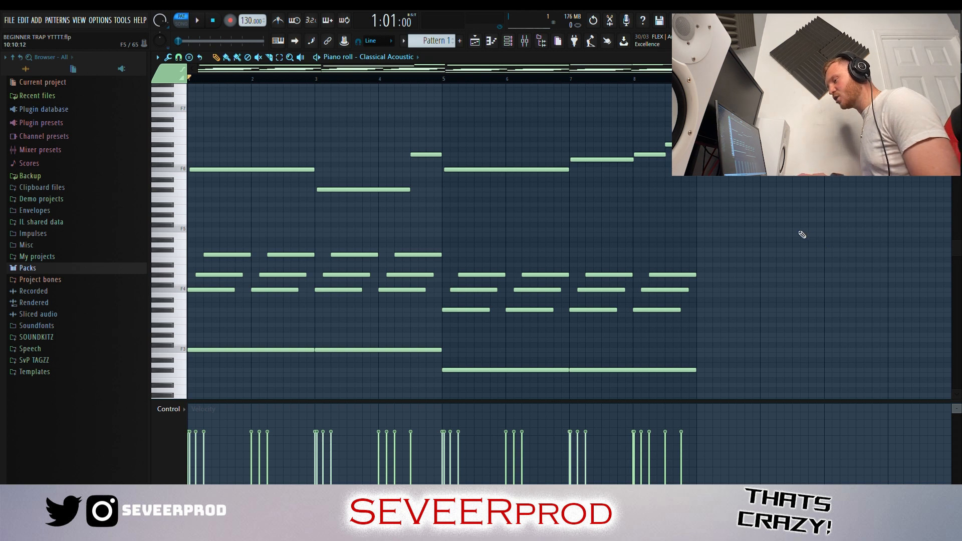
key(ctrl+a)
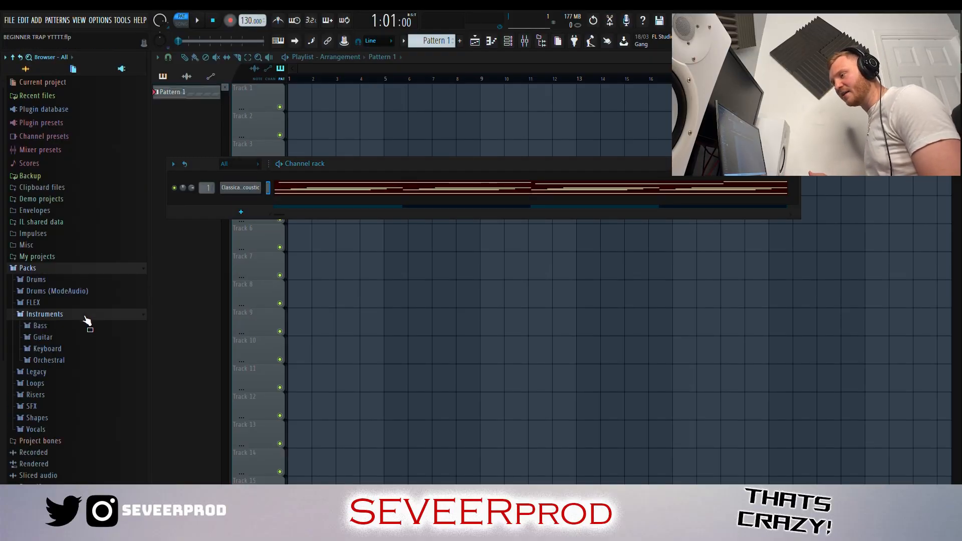
- Load Close Grand from the Keyboard pack and write two-bar chords: F4, G#4, C5 in bars 1–4 and C#4, F4, G#4 in bars 5–8
click(75, 350)
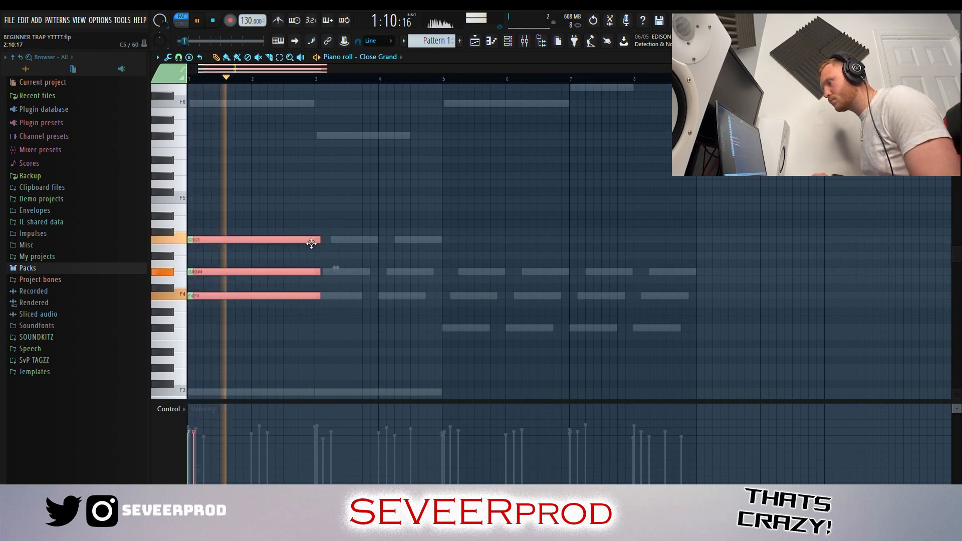
drag(290, 241, 415, 243)
drag(480, 340, 226, 231)
drag(237, 303, 489, 337)
drag(656, 313, 503, 300)
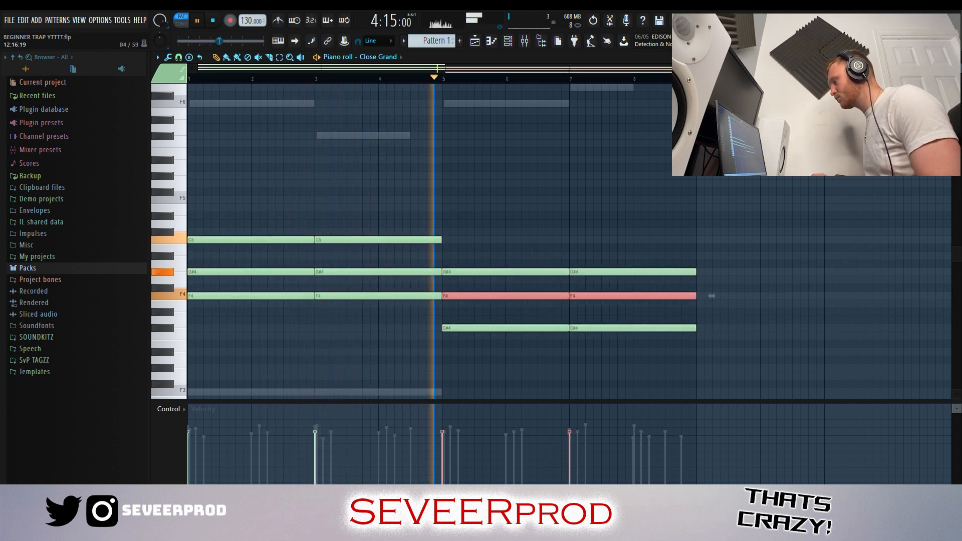
click(957, 253)
ctrl+click(913, 206)
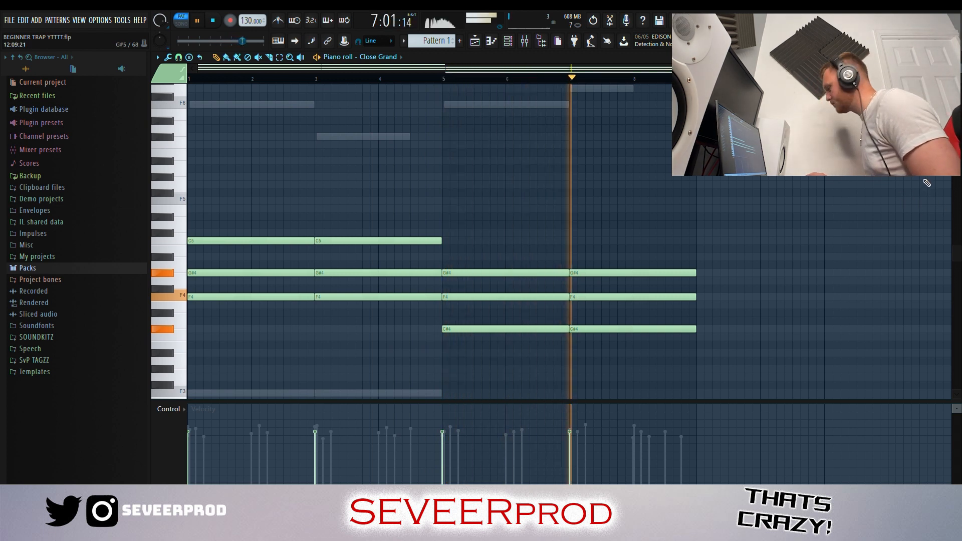
- Add a half-bar A#4 note at the end of bar 8 and transpose the piano notes up one octave
click(669, 257)
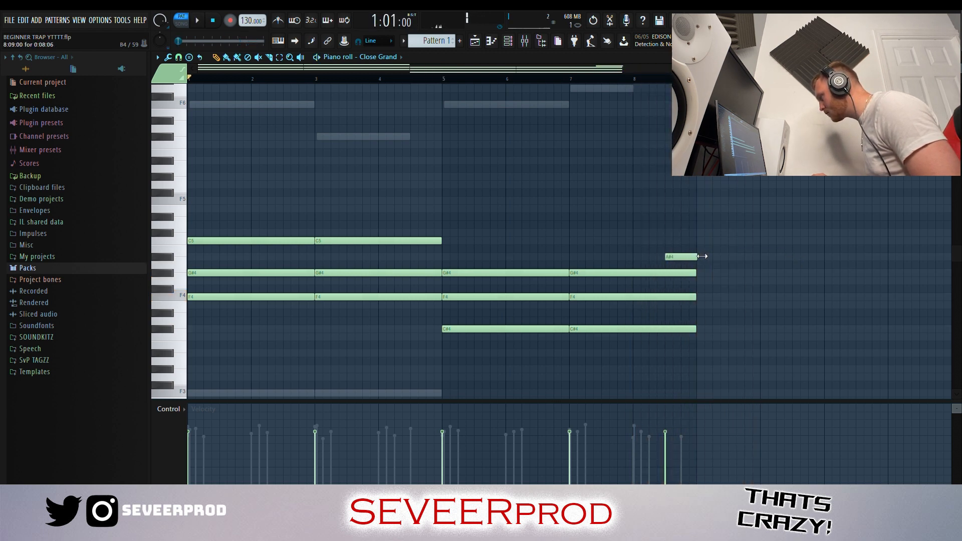
key(space)
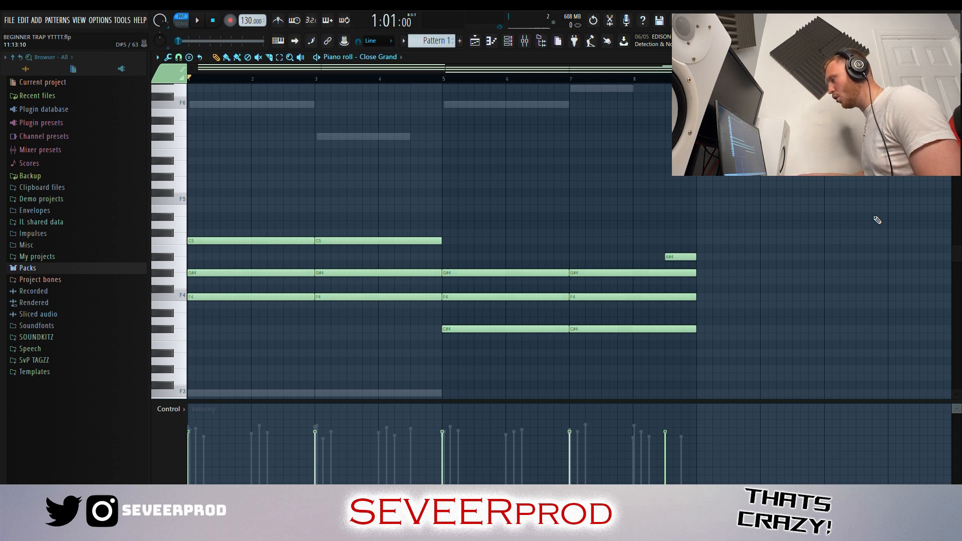
key(ctrl+Up)
- Route the Close Grand channel to mixer insert 2 and load Fruity Parametric EQ 2 on that insert
scroll(811, 238, up, 2)
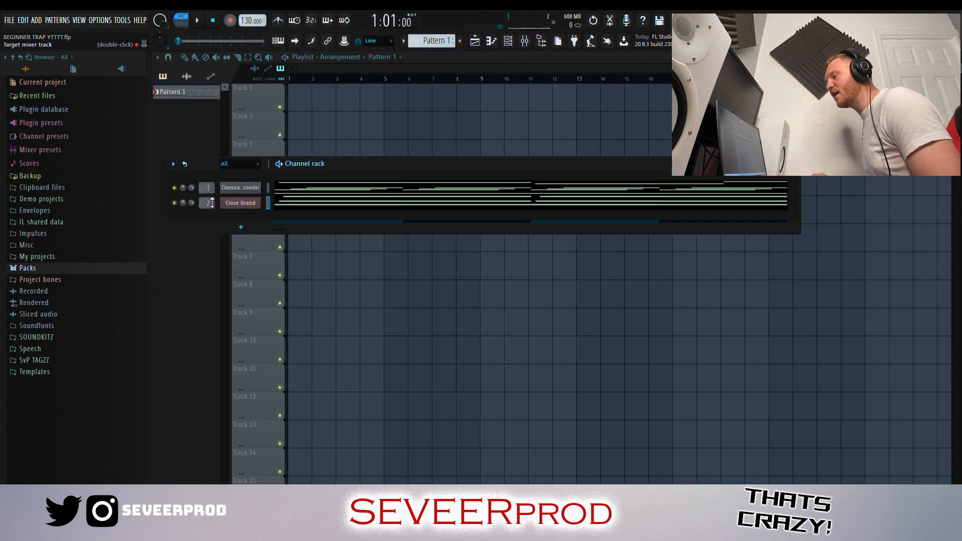
click(524, 41)
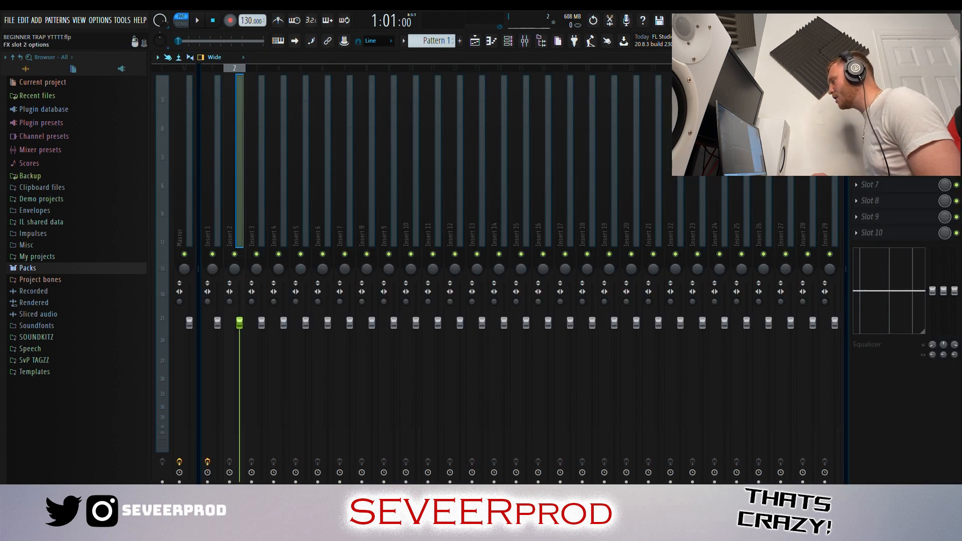
click(428, 184)
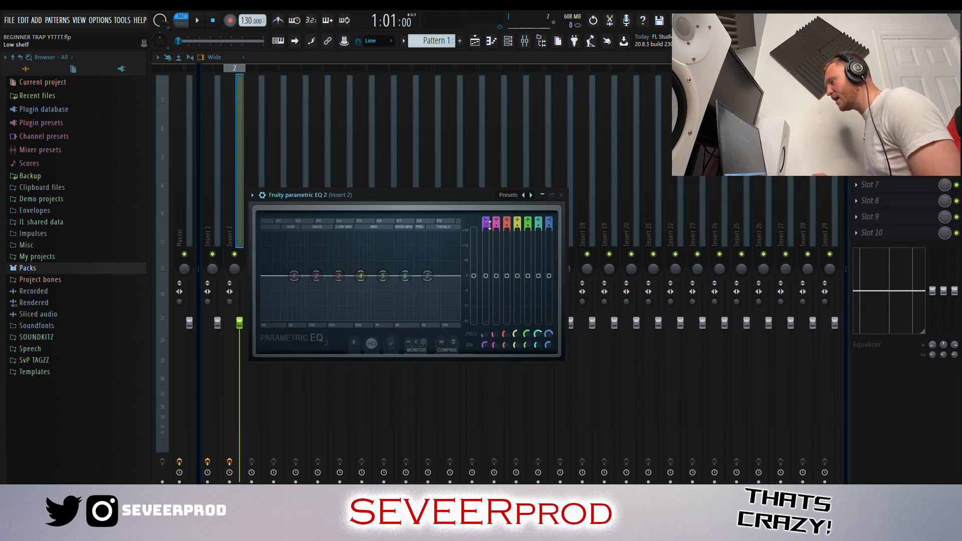
- Shape the piano EQ with a band 1 high-pass, a band 4 cut, a band 6 boost near 3.2 kHz and a steep band 7 low-pass
key(space)
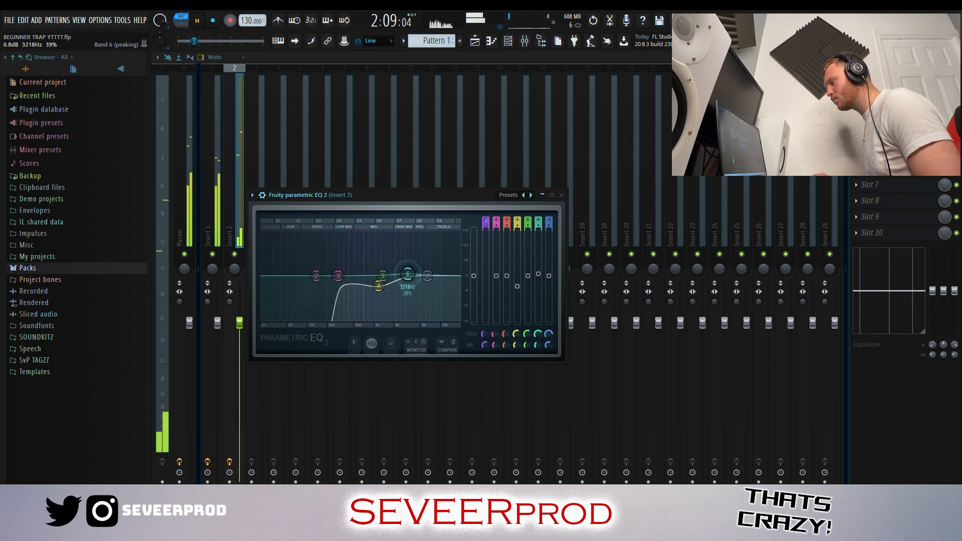
drag(408, 269, 410, 268)
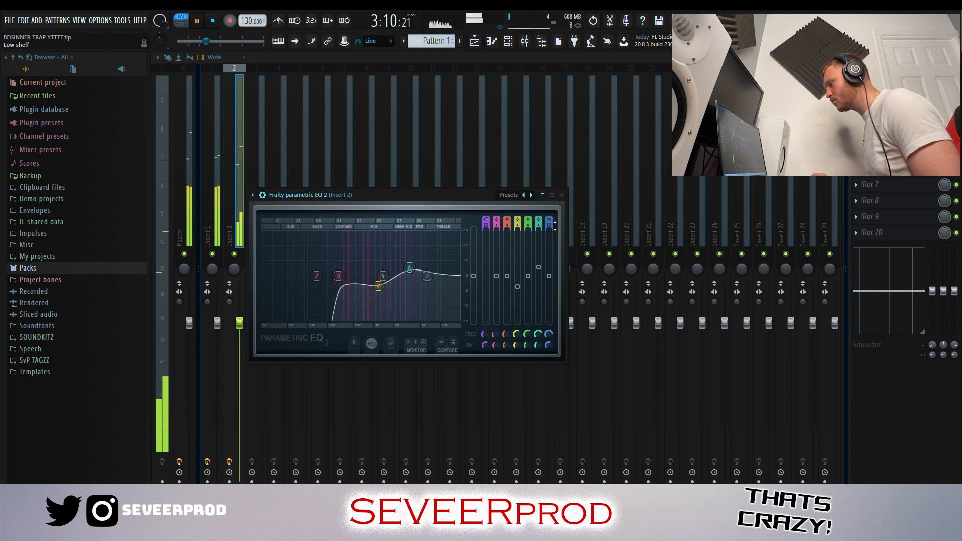
scroll(555, 226, up, 4)
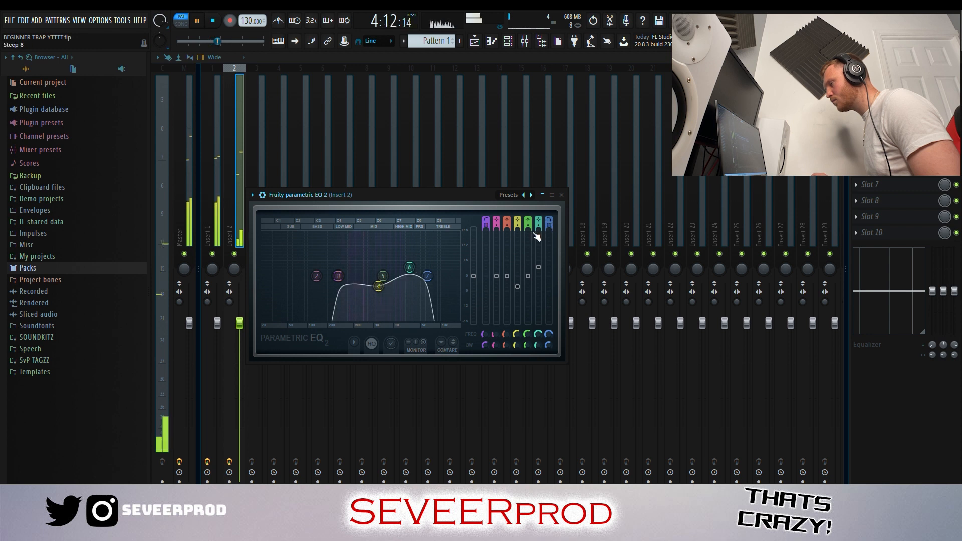
drag(425, 276, 428, 276)
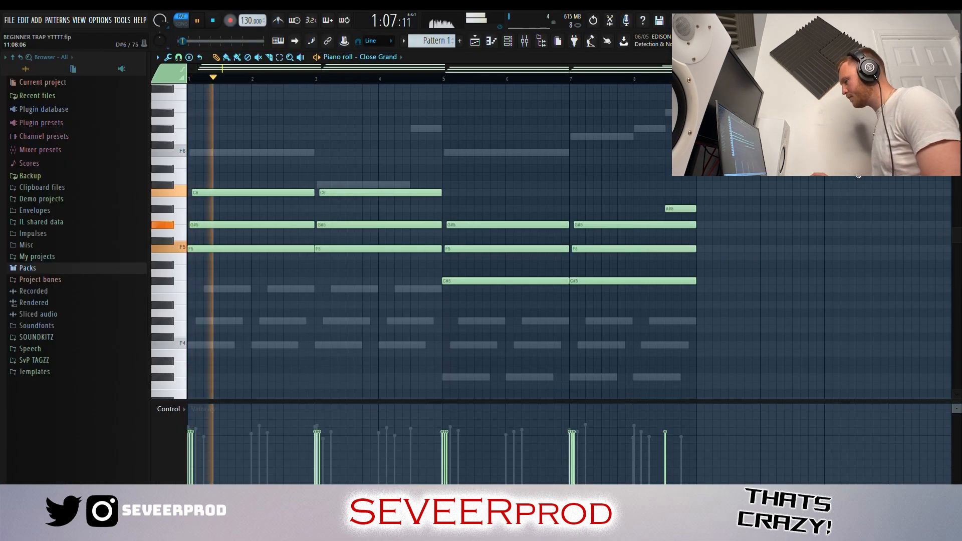
- Load the Strings Section instrument from the Orchestral folder of the Instruments pack
scroll(870, 200, up, 1)
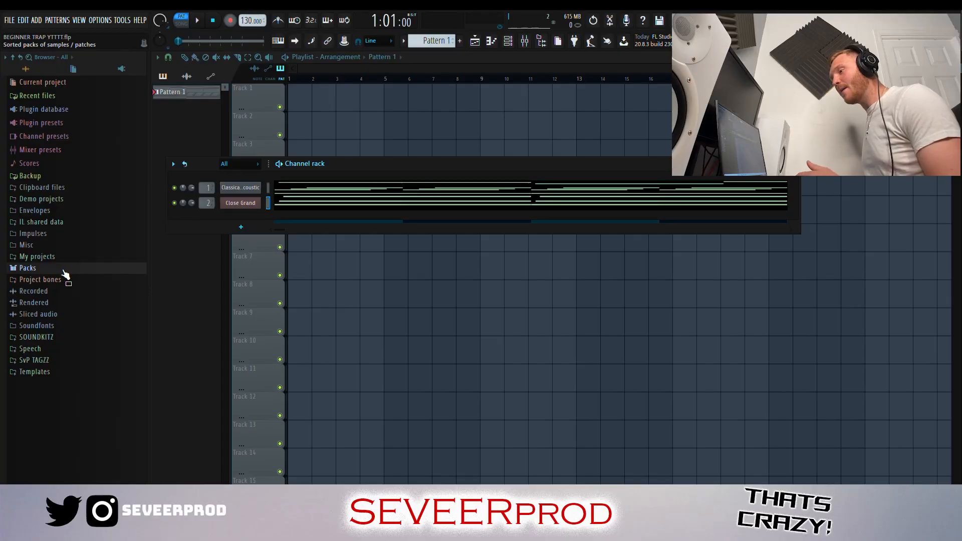
click(64, 271)
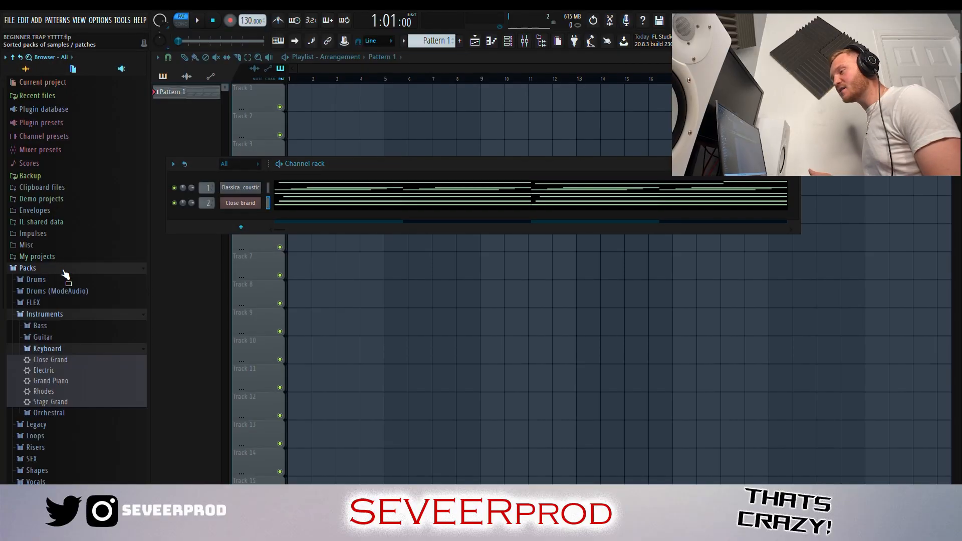
click(84, 316)
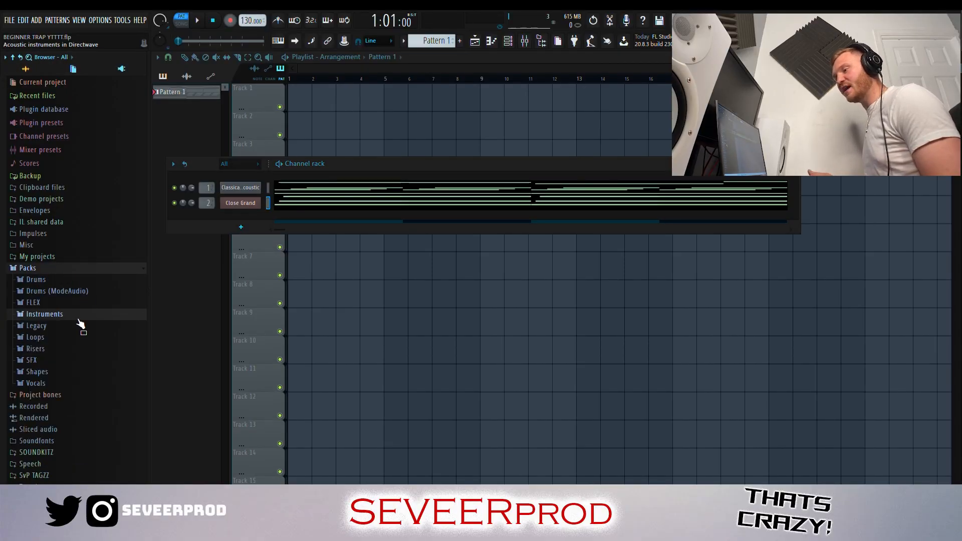
click(80, 317)
click(79, 365)
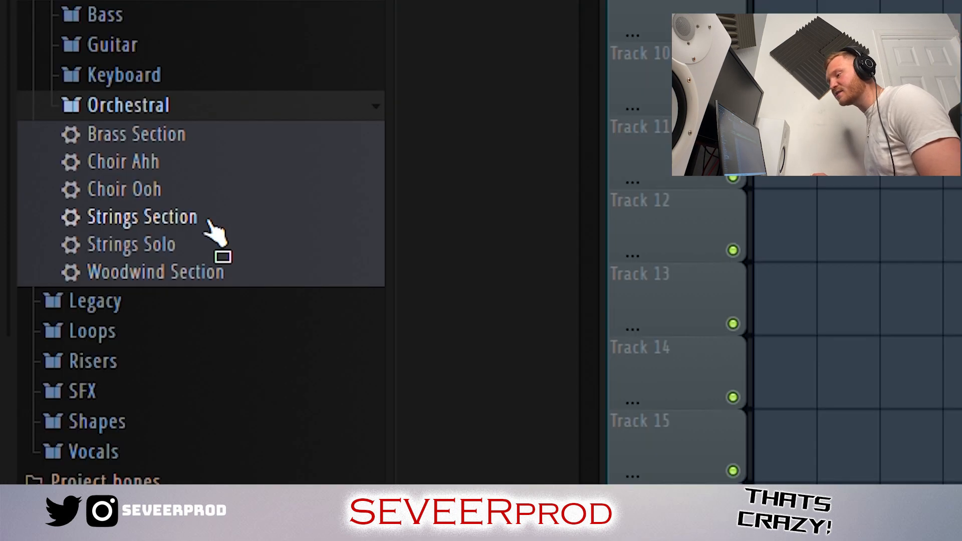
click(214, 221)
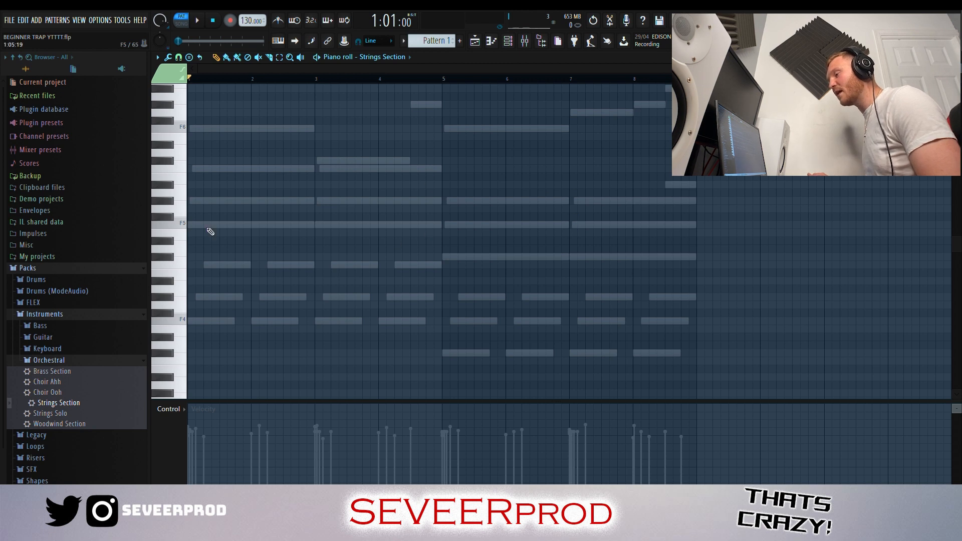
- Write a strings line with two-bar notes F5, G#5 and C#5 in bars 1–6 and one-bar notes in bars 7 and 8
drag(229, 226, 317, 222)
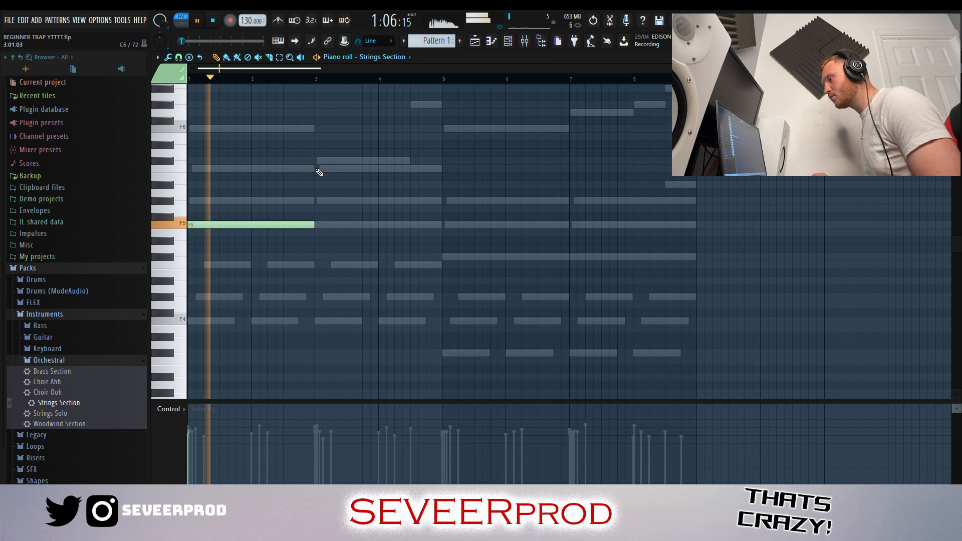
click(321, 202)
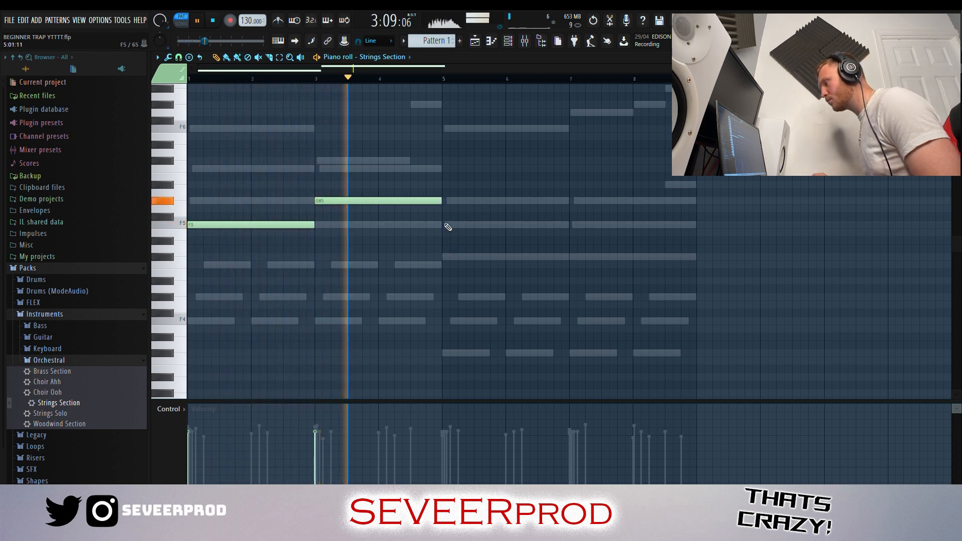
click(448, 259)
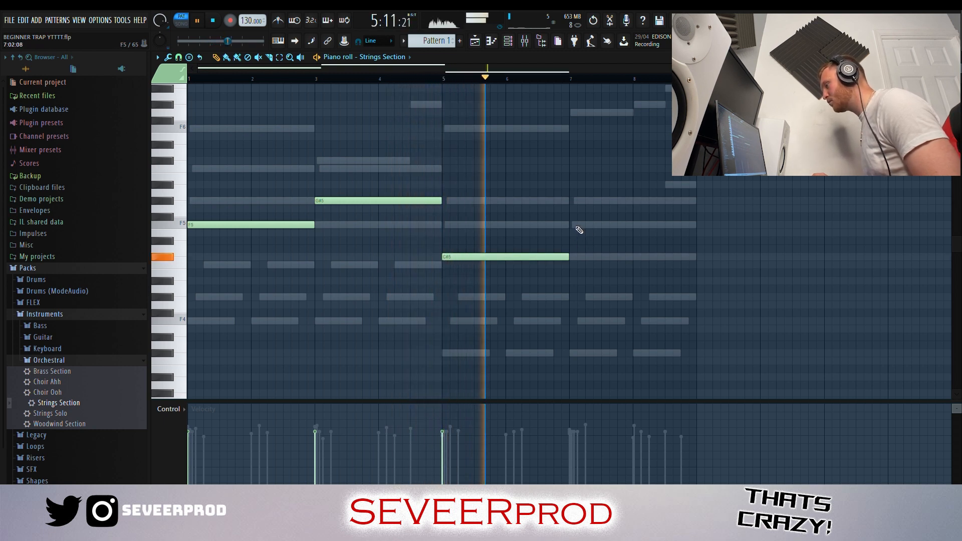
click(576, 201)
click(634, 226)
drag(739, 243, 638, 187)
ctrl+click(643, 214)
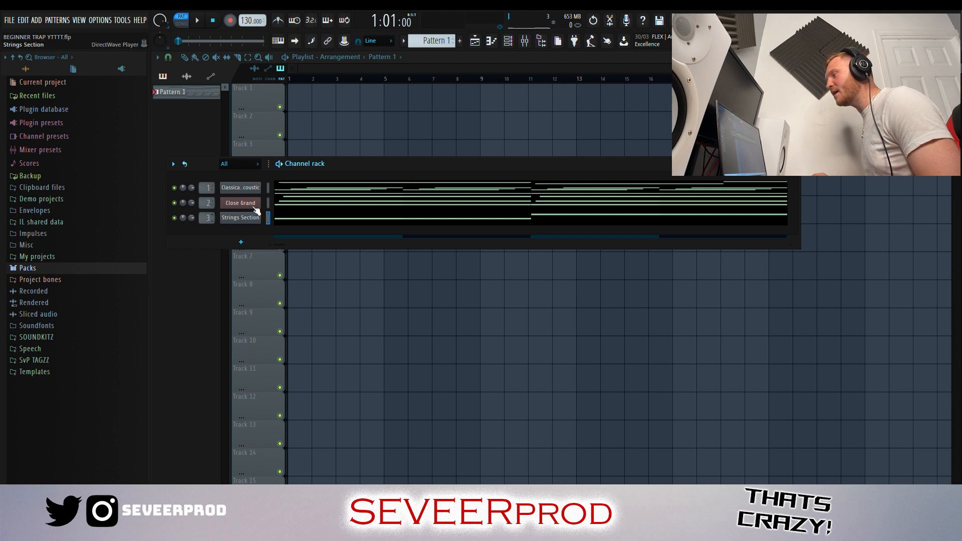
- Route Strings Section to mixer insert 3 and equalize it with a band 1 high-pass, a band 5 cut and a changed band 7 filter type
double_click(223, 224)
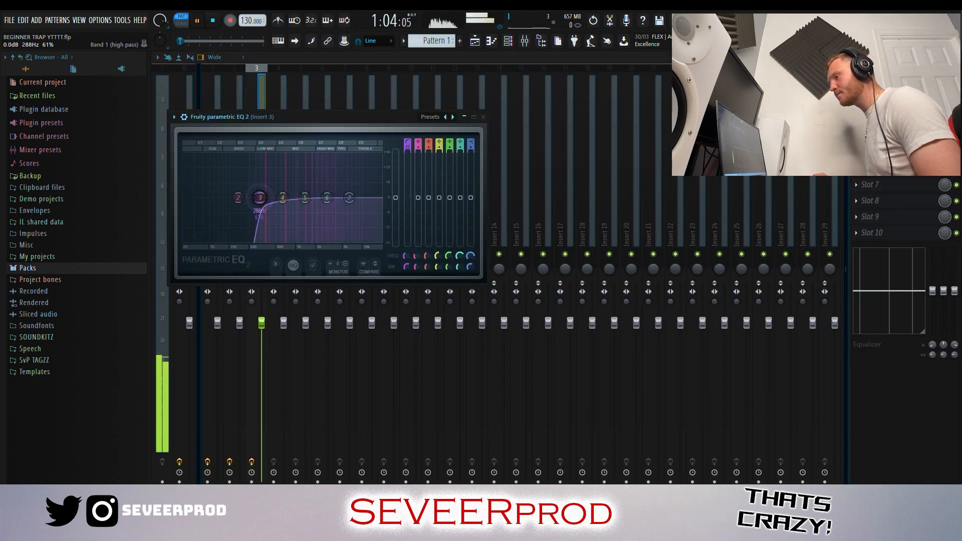
drag(276, 197, 279, 197)
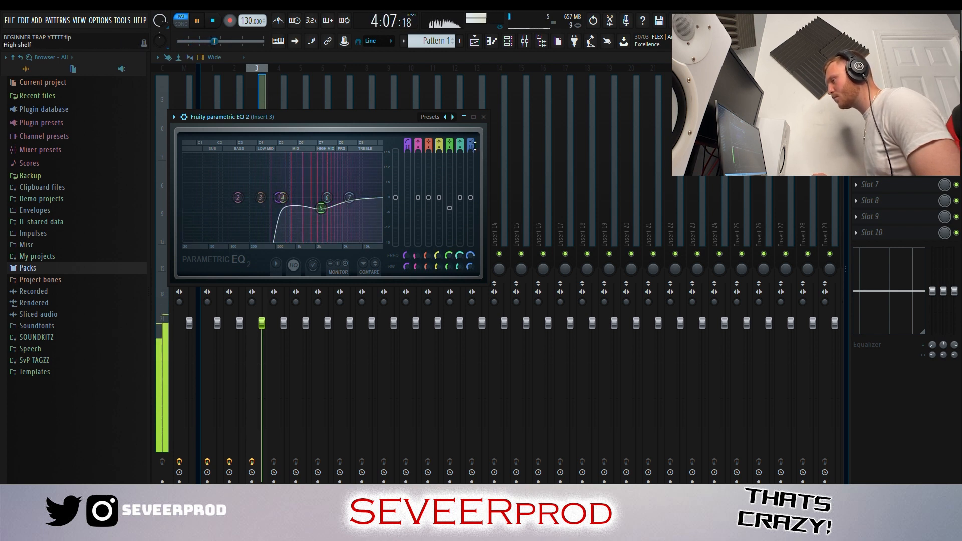
drag(474, 145, 475, 148)
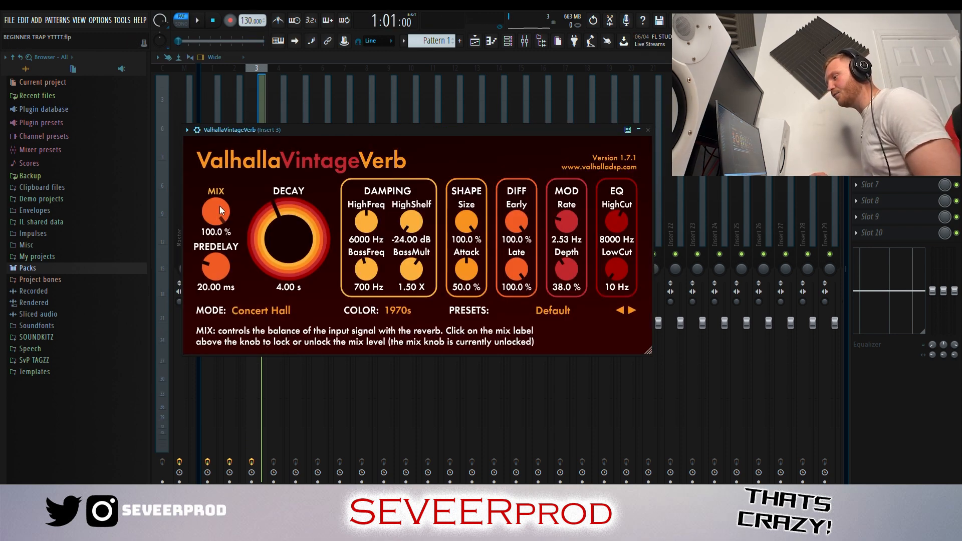
- Set the ValhallaVintageVerb mix on the strings insert to 49.6 %, audition it and close the plugin
drag(219, 227, 222, 268)
key(space)
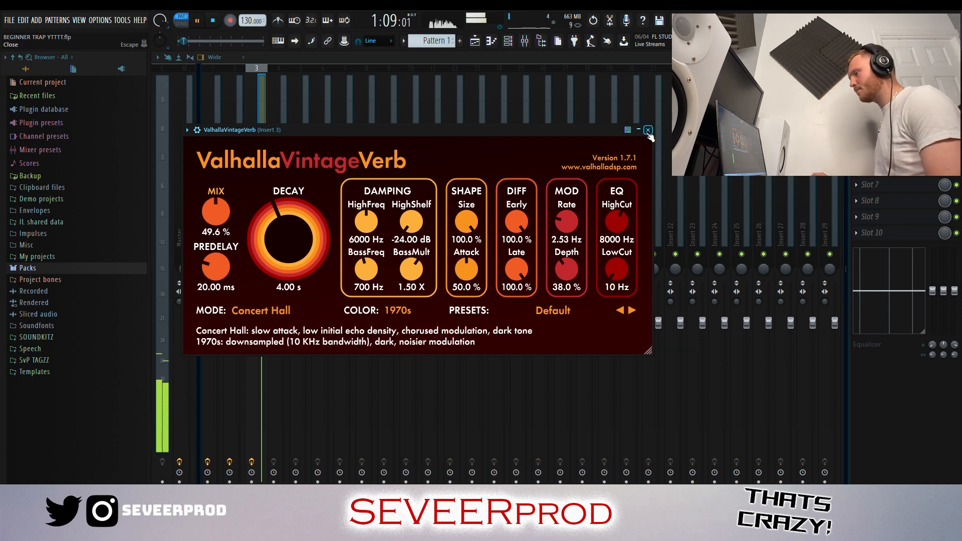
click(648, 130)
- Return to the arrangement and play the SvP Snacka Hat pattern together with the guitar, piano and strings clips
click(492, 42)
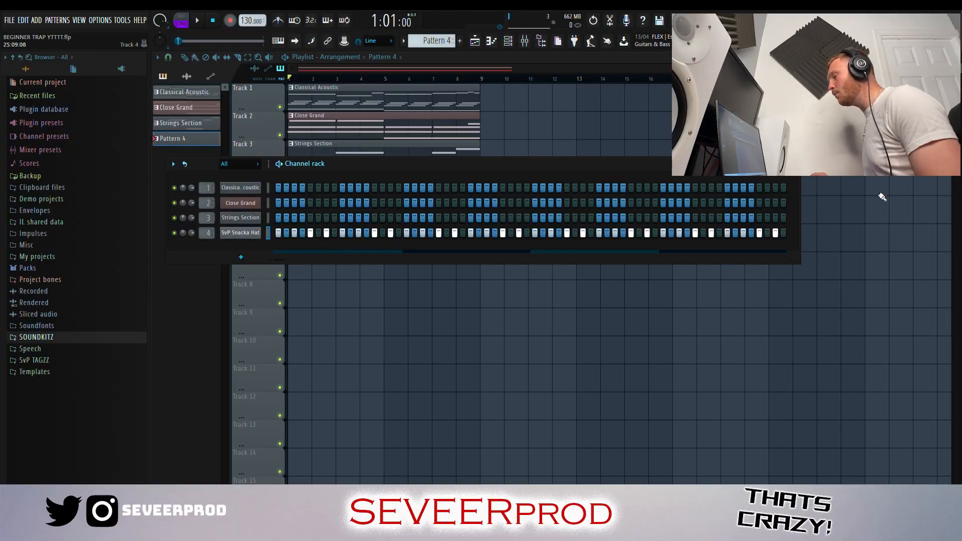
key(space)
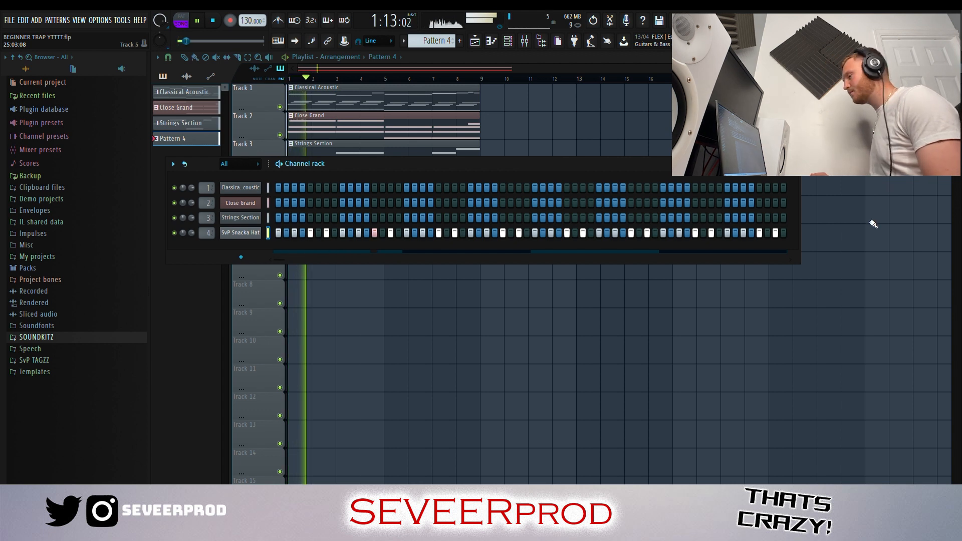